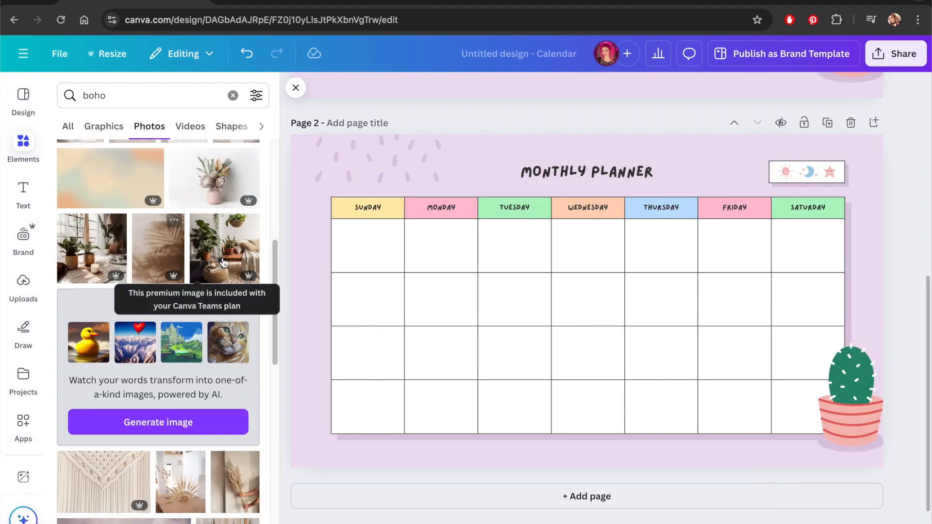
Step: Add the boho photo of potted plants and a wooden bench to page 2, and apply its colors to the page
click(224, 257)
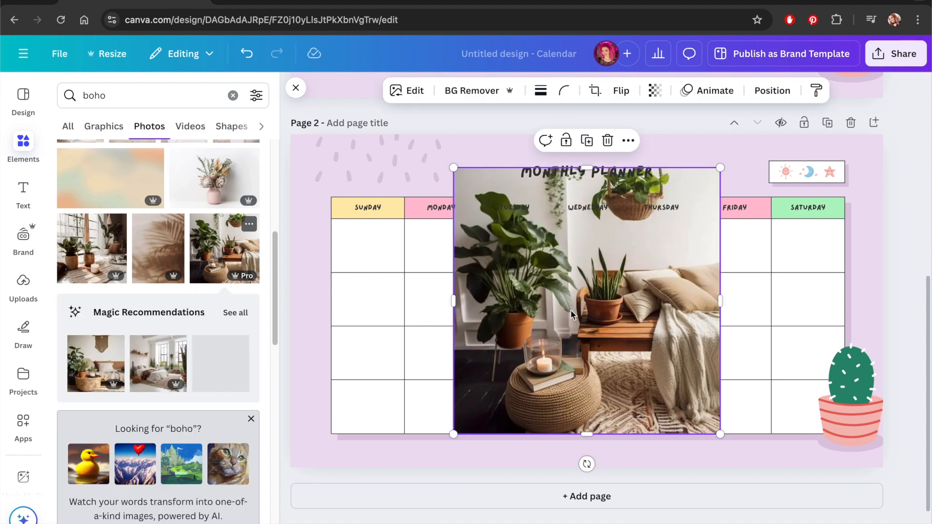
drag(504, 314, 399, 321)
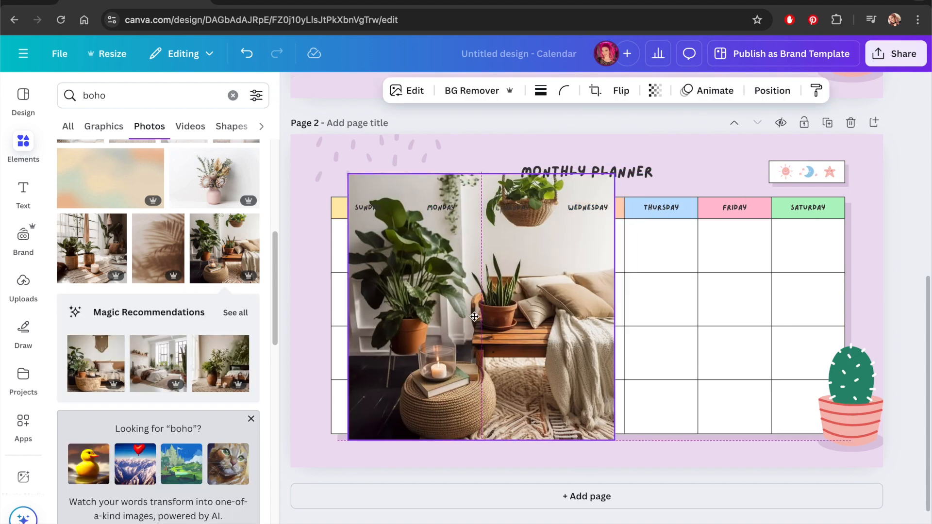
right_click(465, 318)
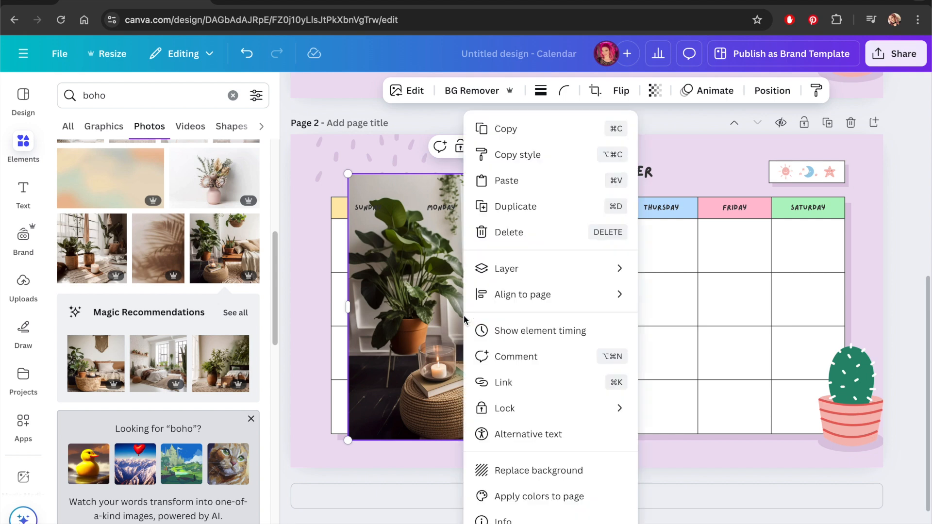
click(542, 494)
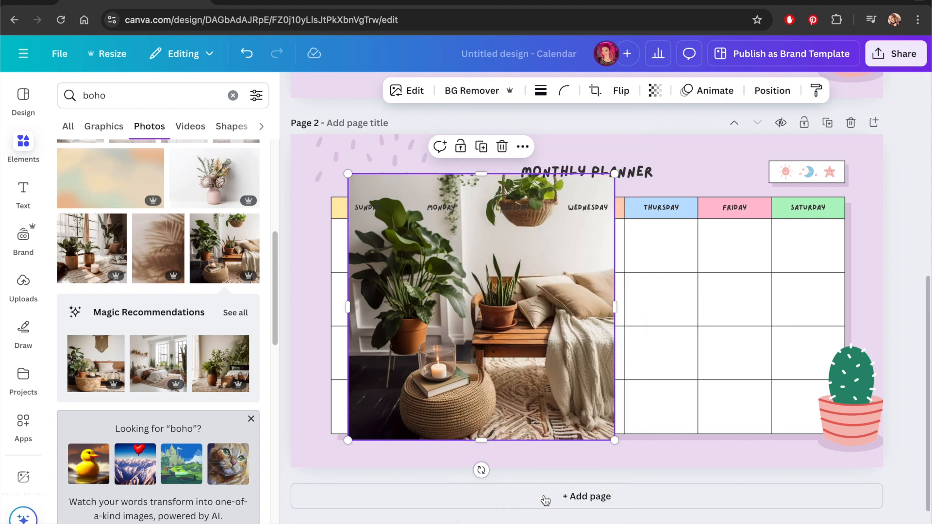
drag(534, 380, 467, 358)
right_click(468, 358)
click(552, 495)
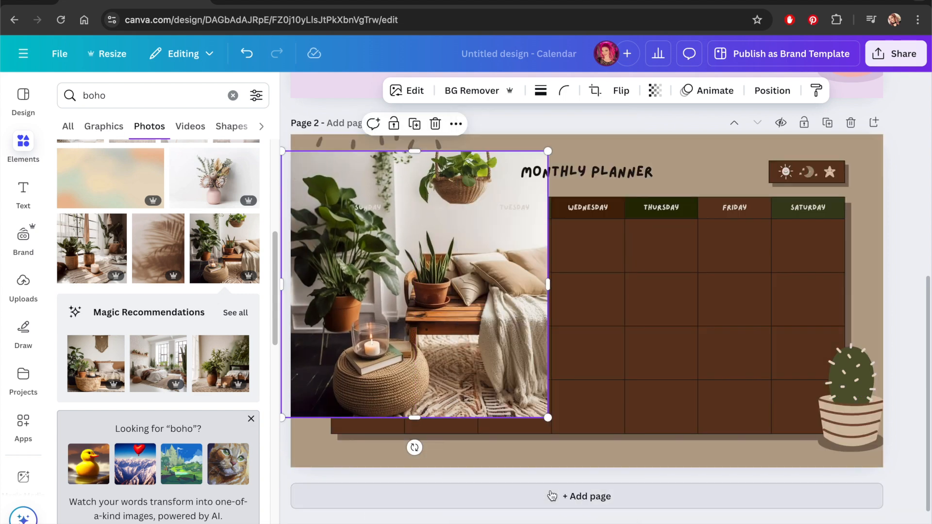
Step: Shuffle the photo's colors across page 2 until the background is dark olive green and the calendar grid tan
drag(466, 276, 526, 288)
right_click(526, 287)
click(615, 500)
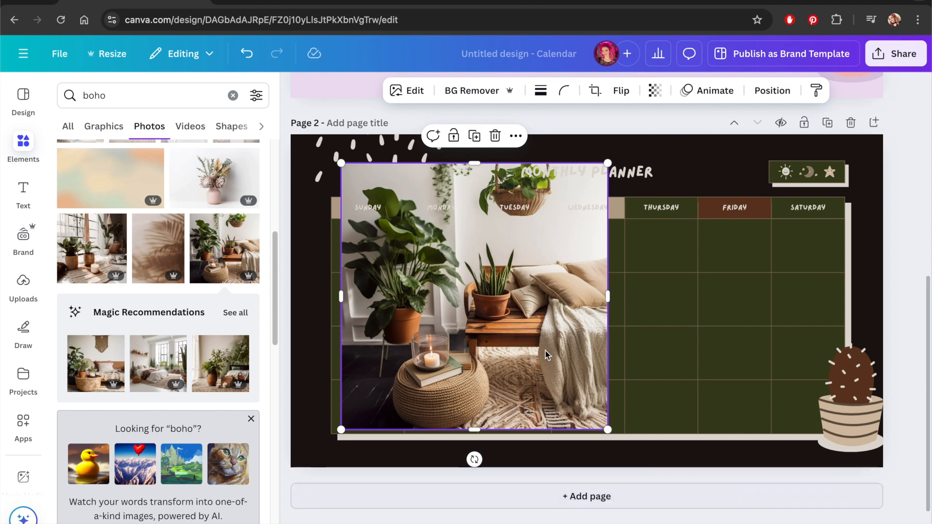
right_click(538, 326)
click(620, 496)
right_click(556, 358)
click(629, 489)
right_click(574, 346)
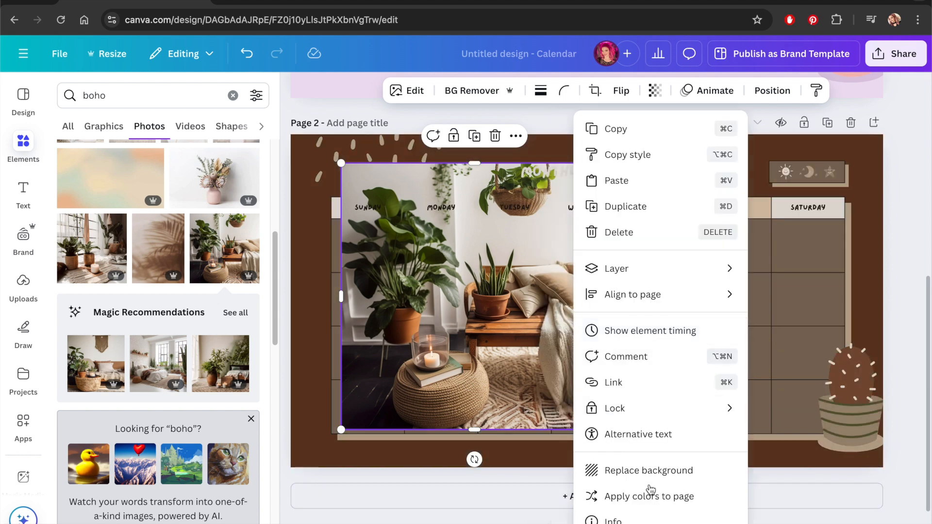
click(651, 500)
Step: Remove the boho photo from the page and fill the calendar's day cells with white
drag(561, 338, 465, 422)
click(510, 96)
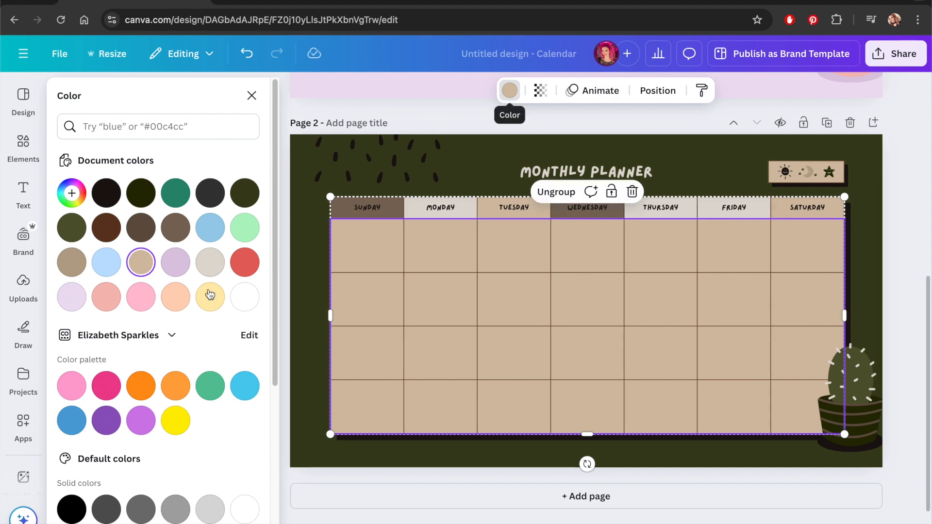
click(245, 297)
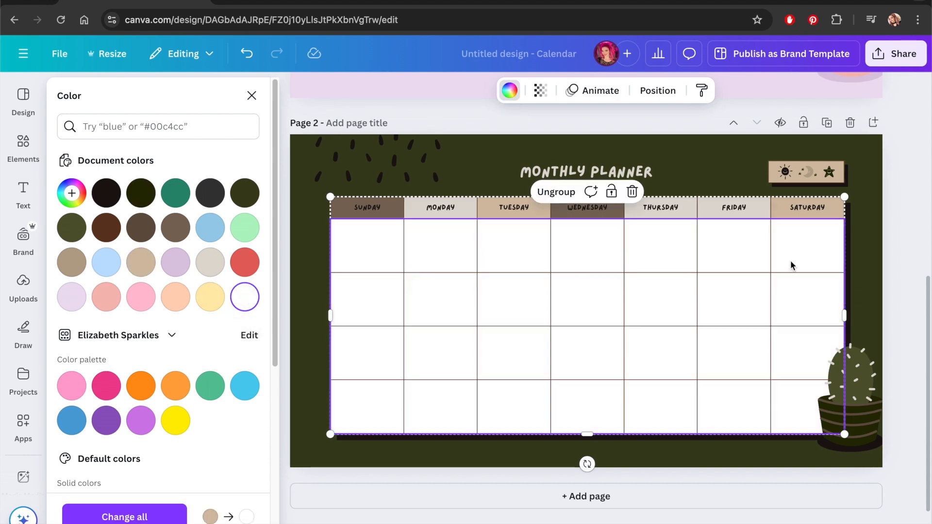
click(902, 227)
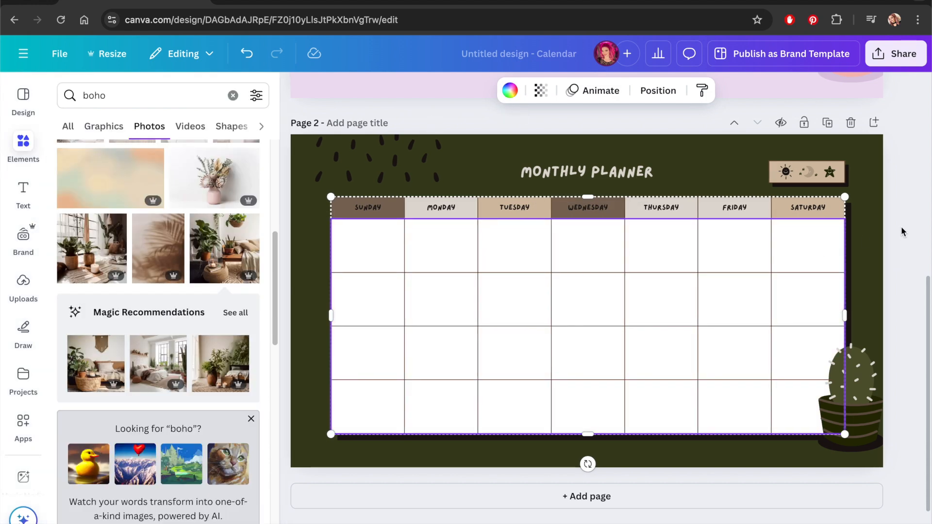
click(901, 227)
Step: Set the Monthly Planner title's font to Sniglet and apply the font change to all text in the design
click(586, 171)
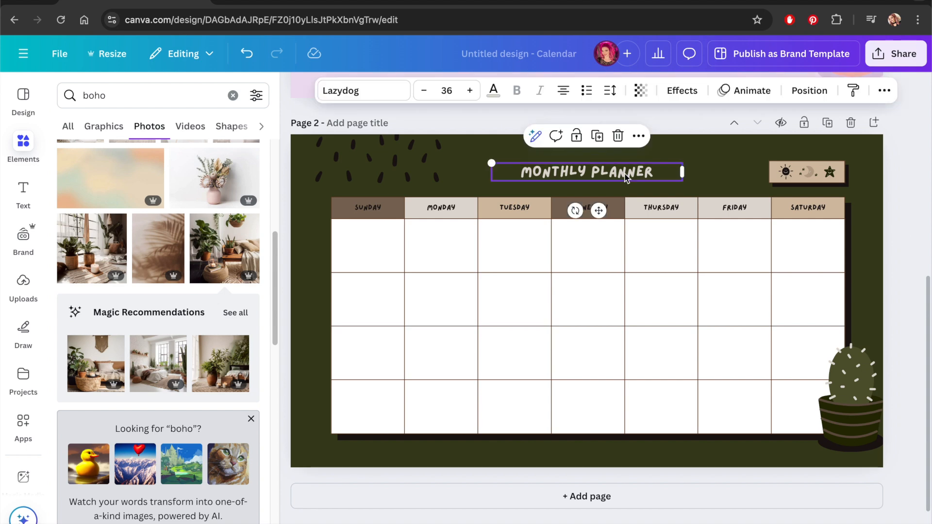
click(383, 93)
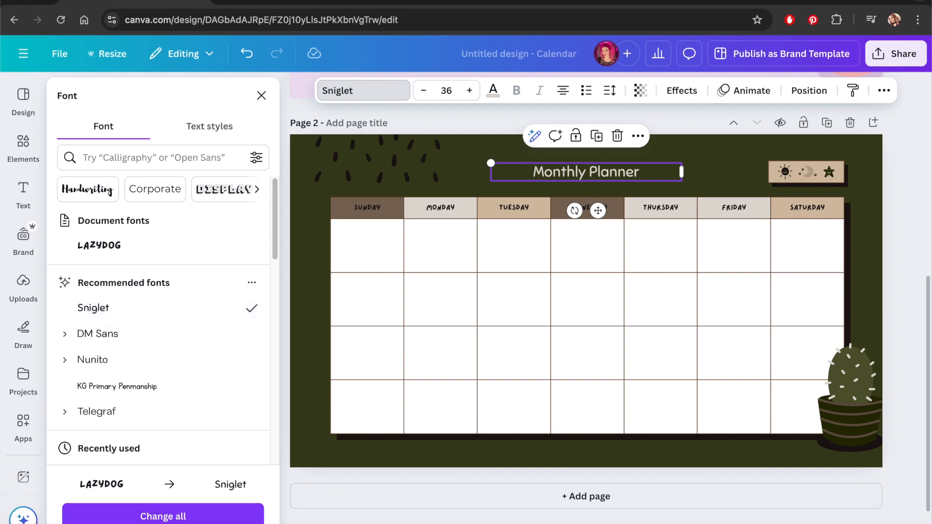
click(176, 516)
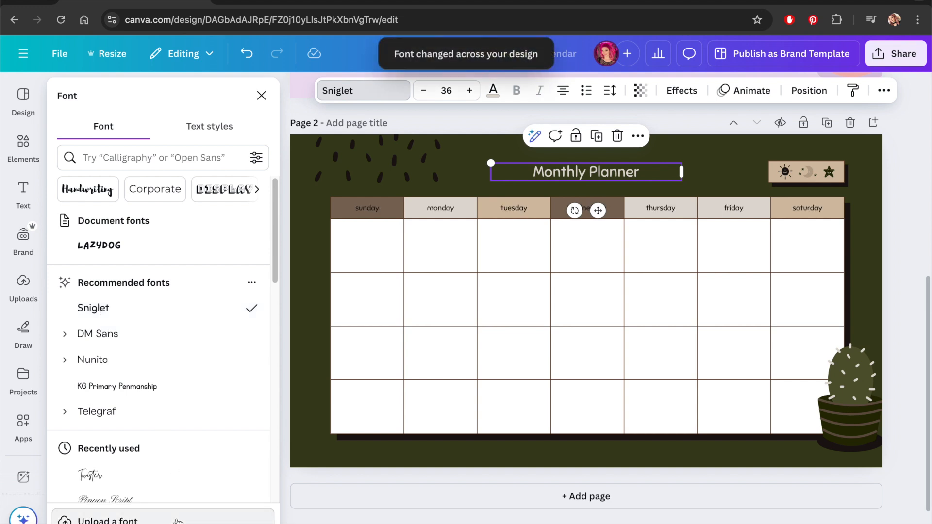
click(867, 250)
Step: Delete the dash pattern and the sun, moon and star badge with its shadow from above the calendar
click(410, 152)
key(Delete)
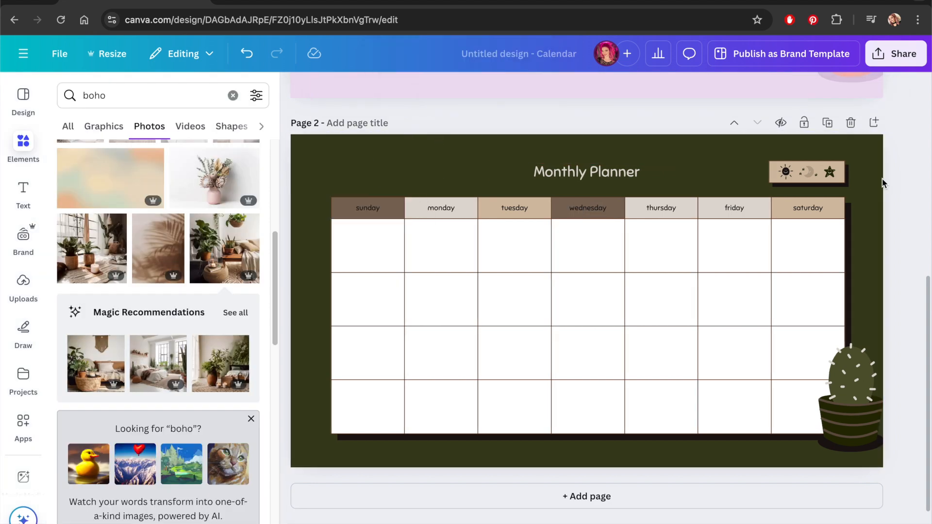
click(838, 182)
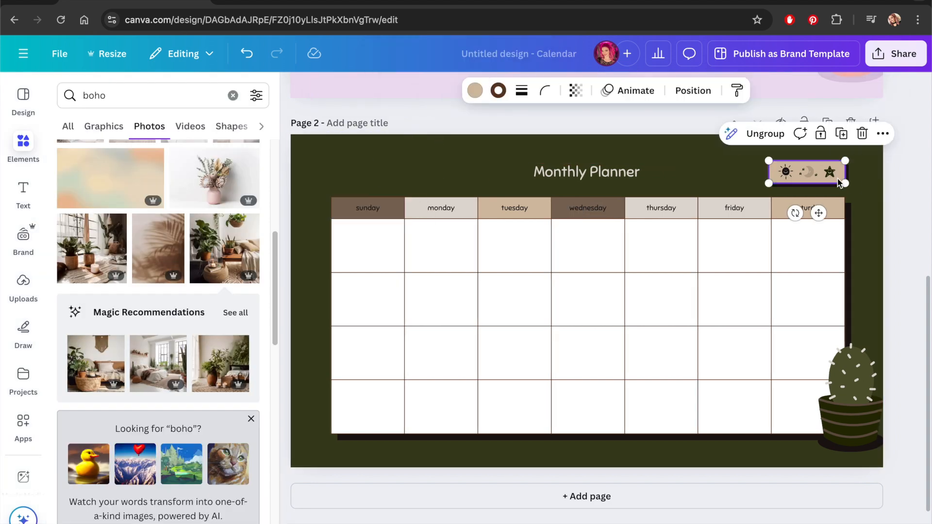
key(Delete)
click(839, 183)
key(Delete)
Step: Shrink the potted cactus in the page's lower-right corner and place the pink potted succulent graphic in the lower-left corner
click(852, 412)
drag(884, 452, 858, 454)
scroll(191, 356, down, 1)
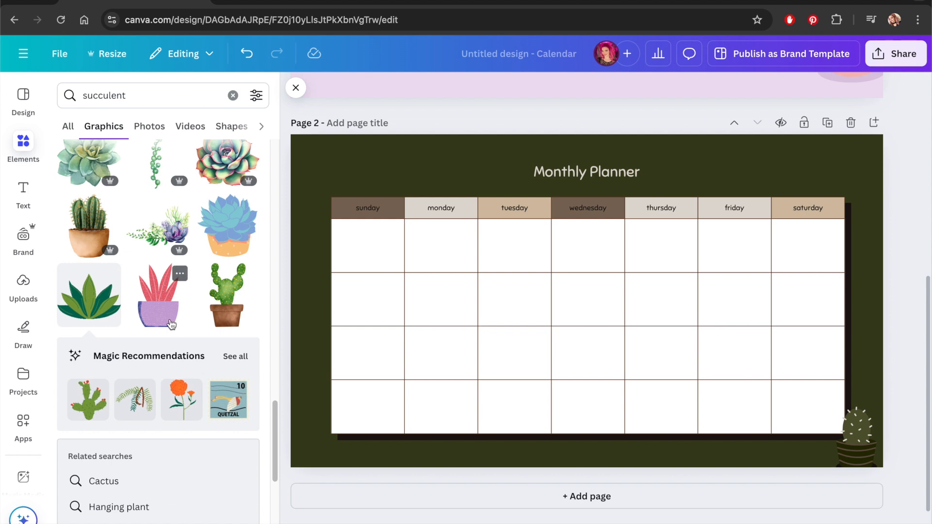
click(171, 324)
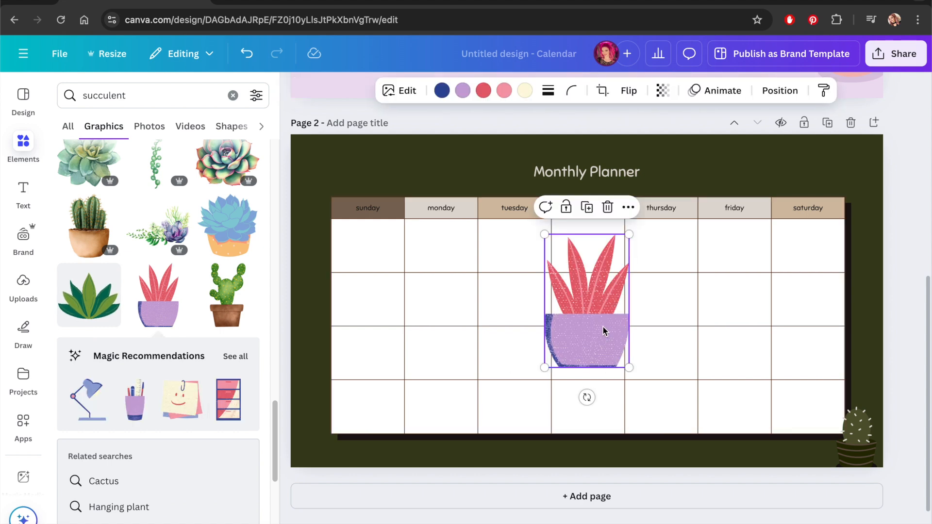
drag(603, 330, 317, 431)
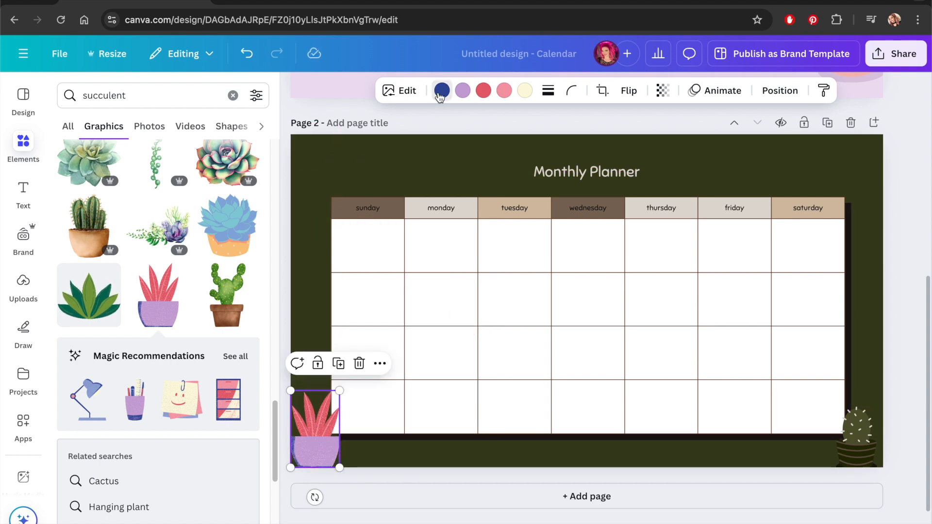
Step: Recolor the potted succulent graphic with olive green, dark brown and white from the document colors
click(441, 92)
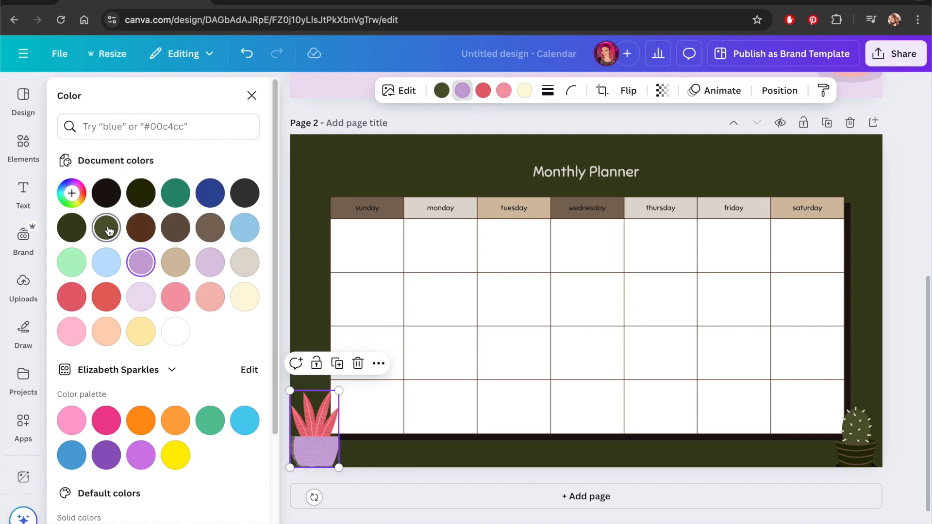
click(106, 230)
click(141, 229)
click(482, 92)
click(106, 234)
click(503, 91)
click(175, 332)
click(524, 91)
click(107, 232)
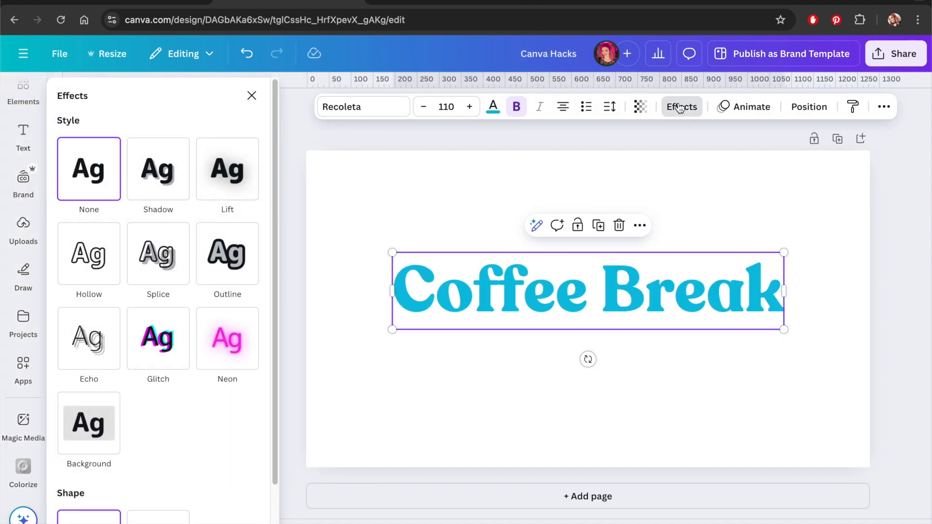
Step: Give the Coffee Break text a Curve shape of 0 and try different colors for its Outline effect, ending with cyan
click(158, 426)
drag(162, 511, 144, 513)
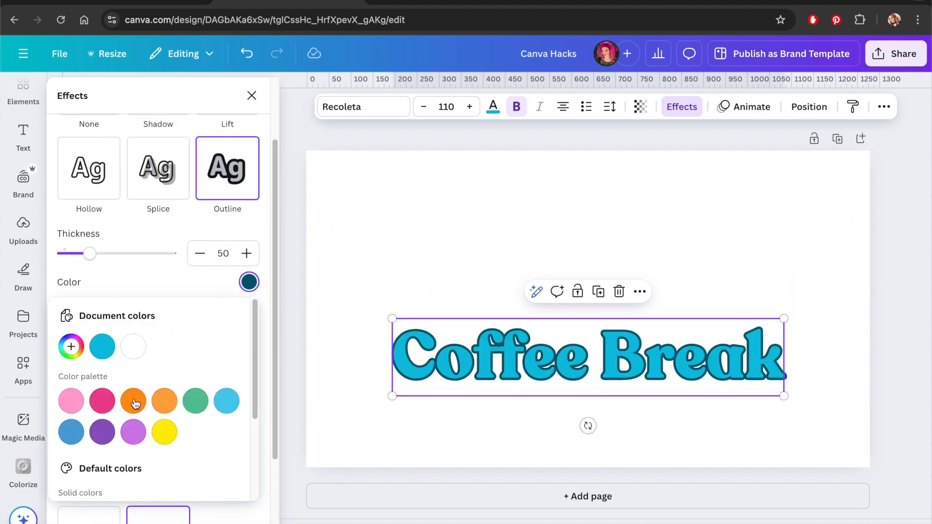
click(70, 431)
click(164, 431)
click(102, 346)
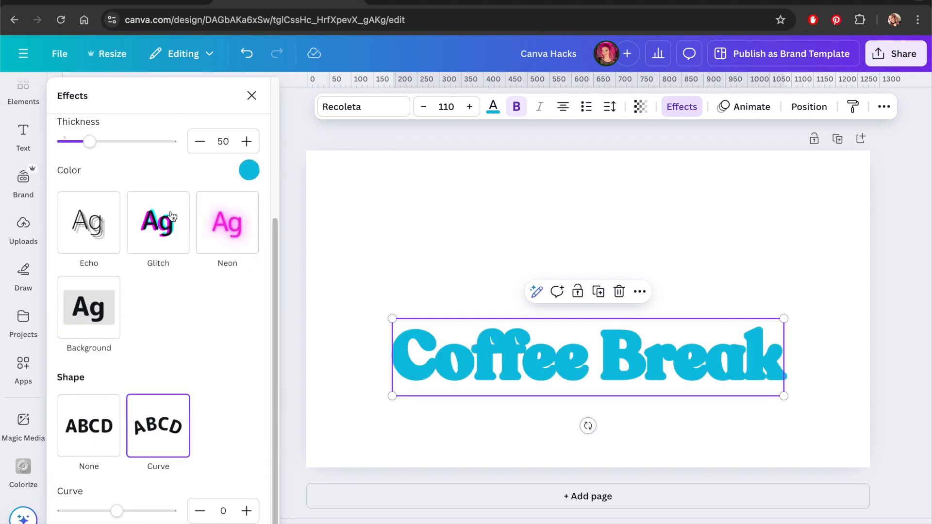
Step: Apply the Background effect to the Coffee Break text and try adjusting the text spacing
click(162, 146)
click(94, 340)
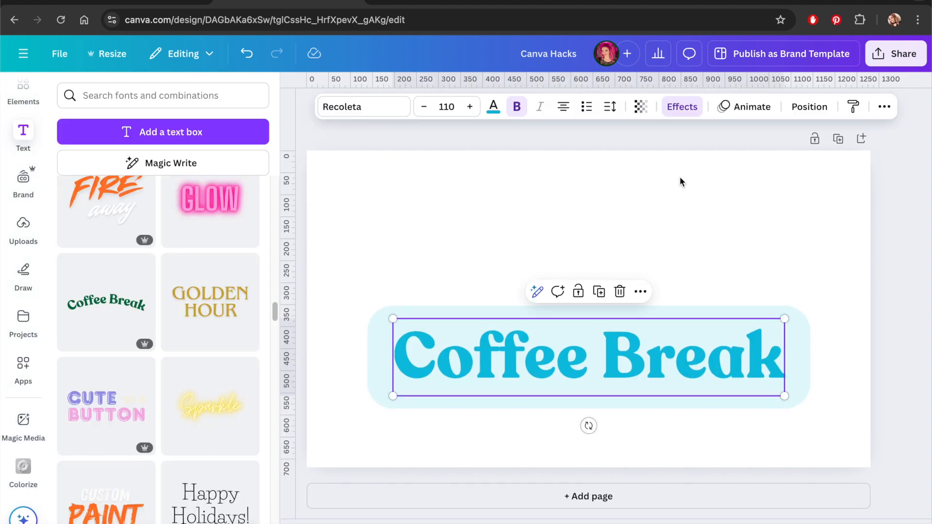
click(607, 107)
mouse_move(566, 164)
mouse_down()
mouse_move(576, 170)
mouse_move(548, 180)
mouse_move(571, 181)
mouse_up()
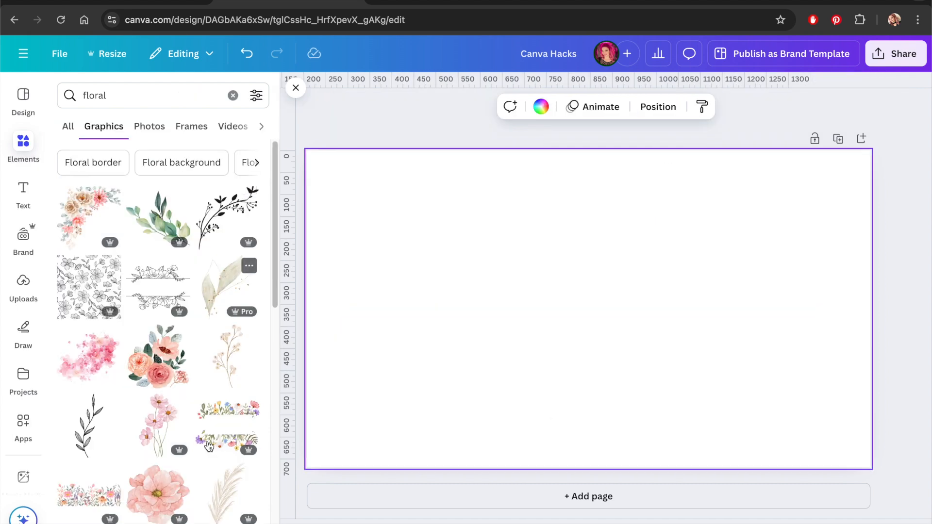
Step: Add the black leafy branch from the floral graphics to the blank page, enlarge it and move it left of center
scroll(74, 277, down, 6)
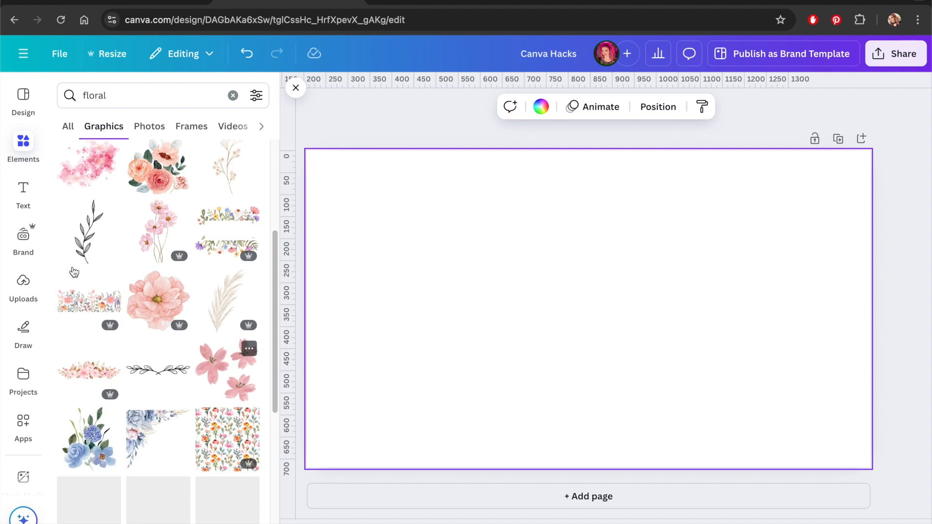
click(85, 245)
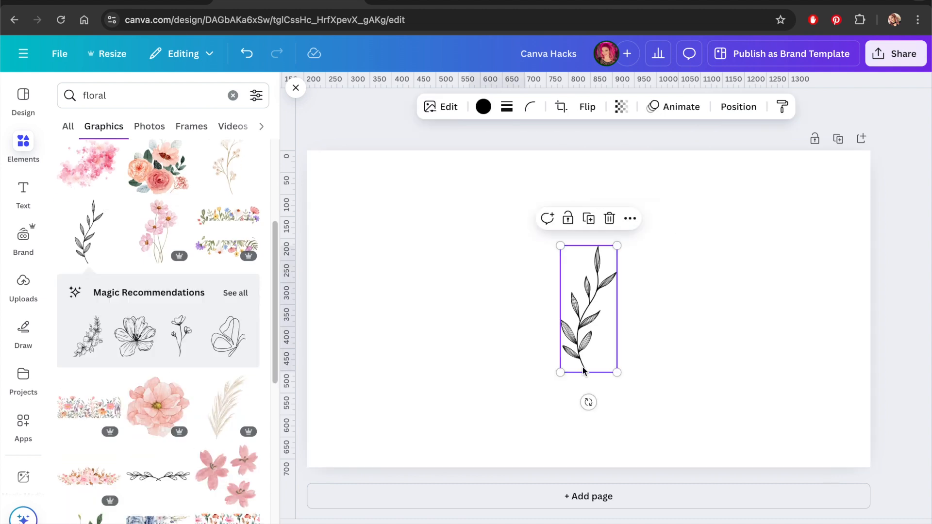
drag(617, 370, 656, 458)
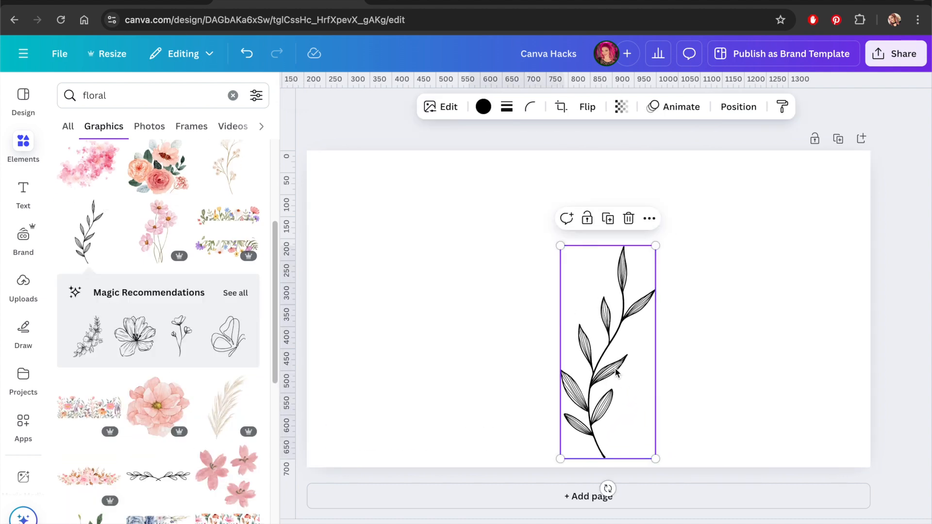
drag(518, 302, 508, 305)
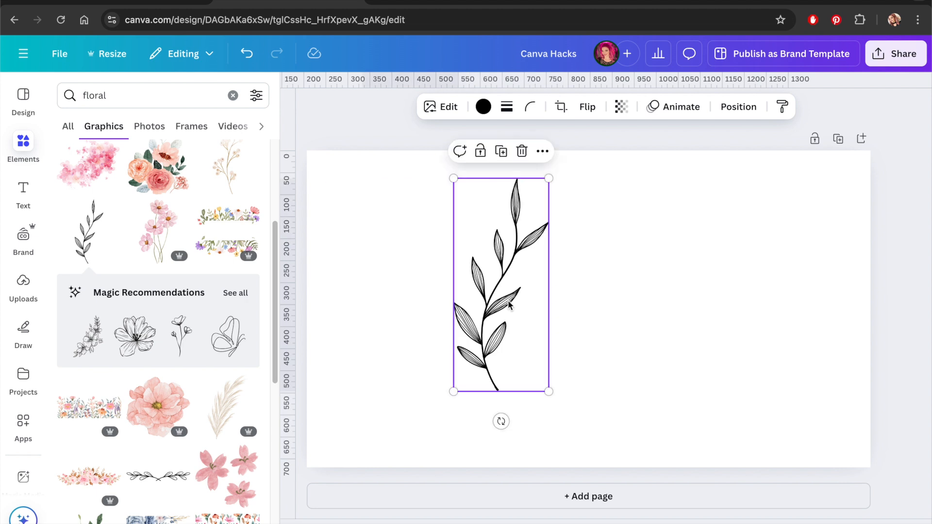
Step: Find more graphics like the leafy branch and browse the recommended matching line drawings
click(111, 212)
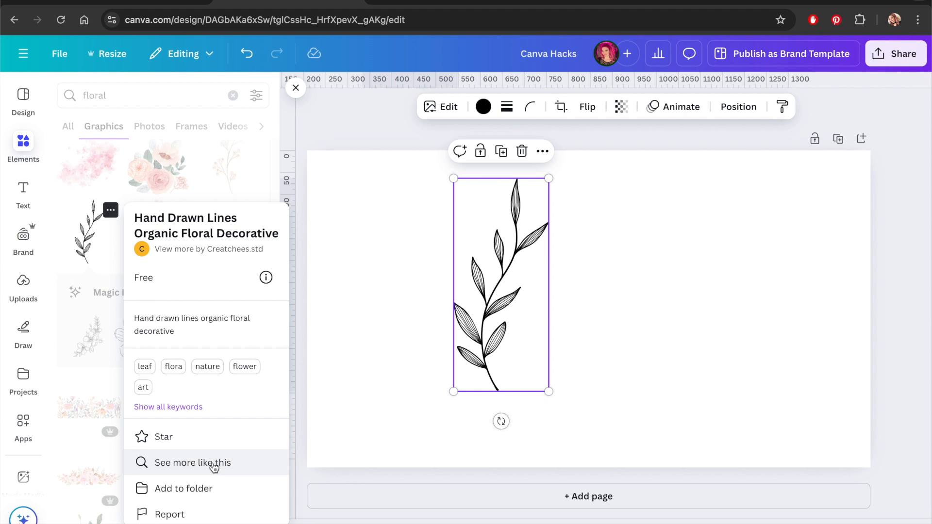
click(213, 463)
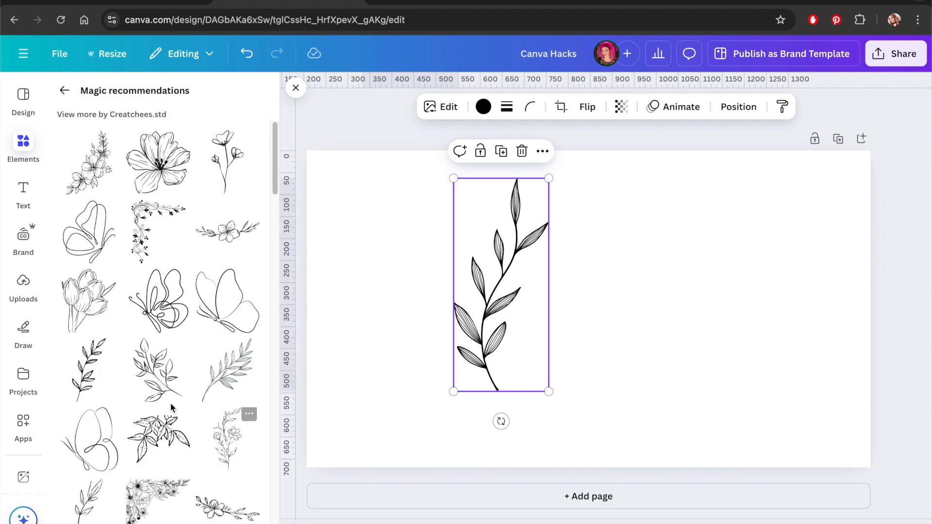
scroll(171, 403, down, 5)
scroll(172, 407, down, 7)
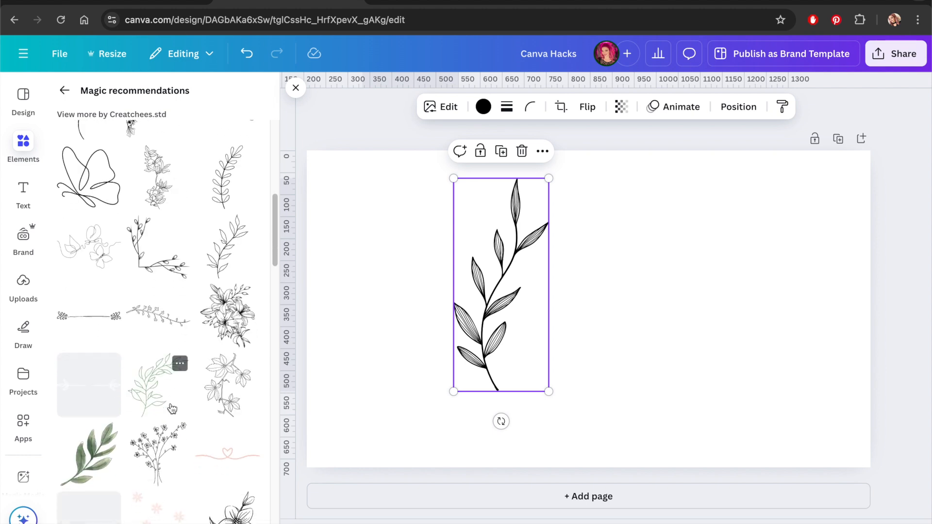
scroll(173, 408, down, 10)
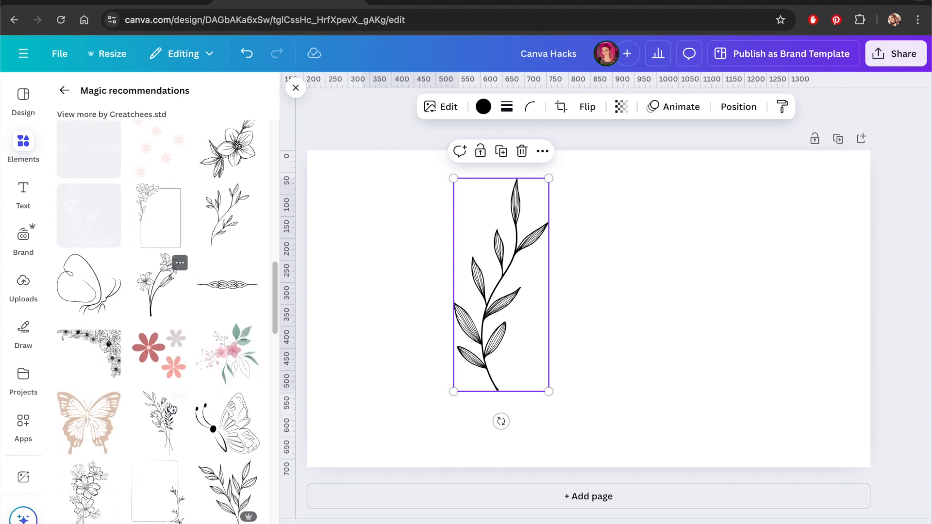
scroll(171, 409, down, 12)
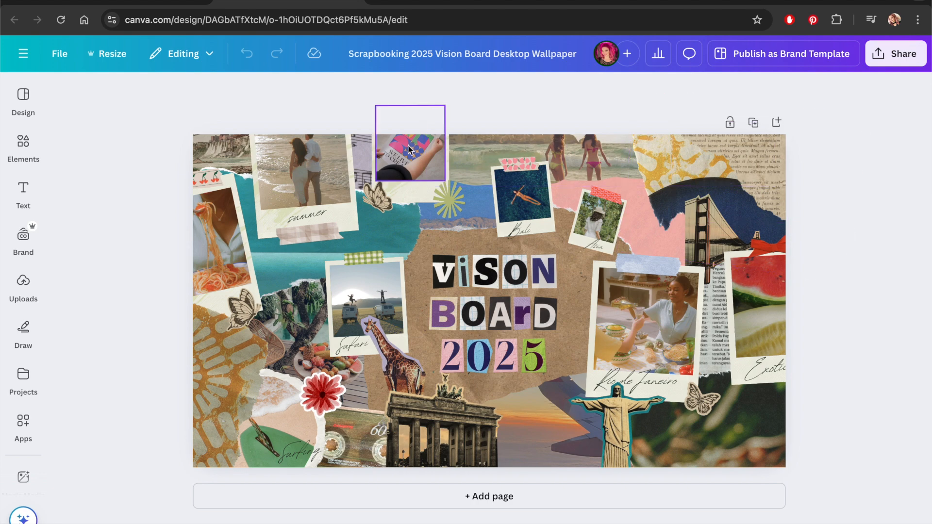
Step: Try moving the summer polaroid's couple photo backward, forward and to the back of the layer order, finishing with it at the front
click(316, 192)
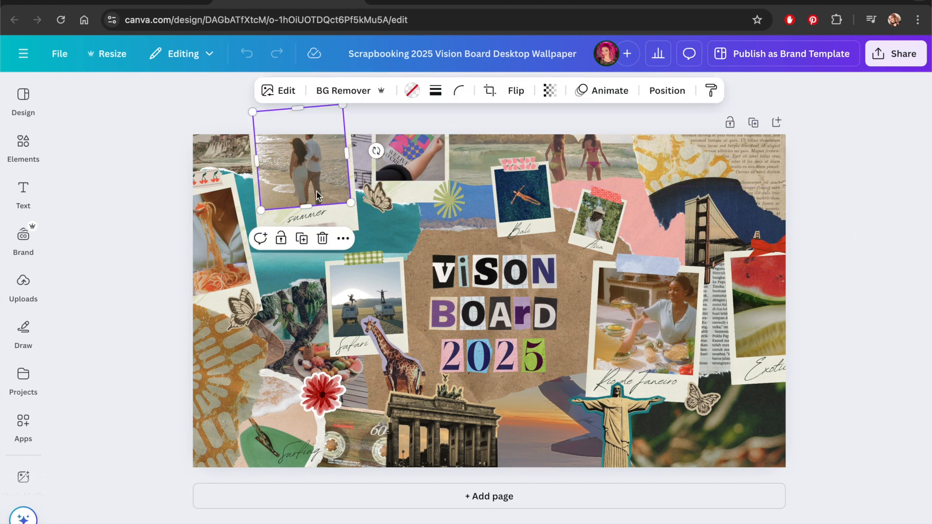
click(666, 91)
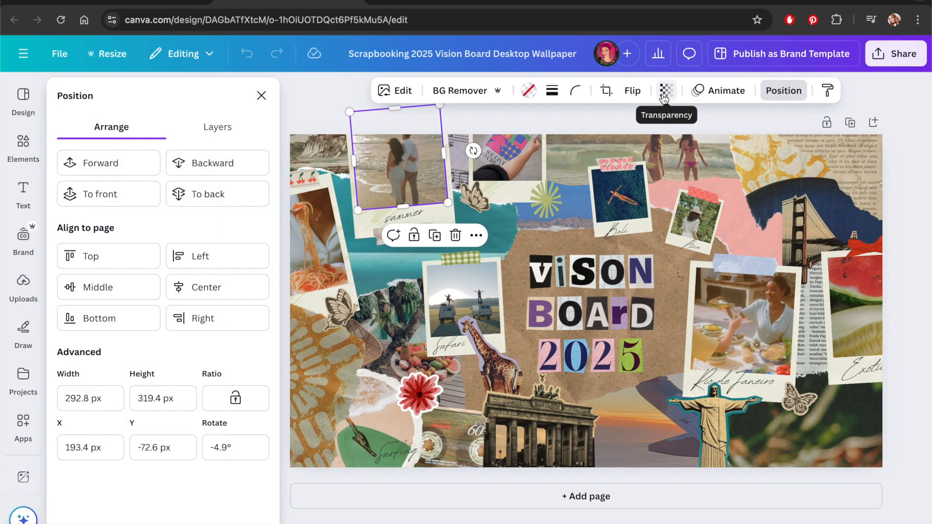
click(198, 170)
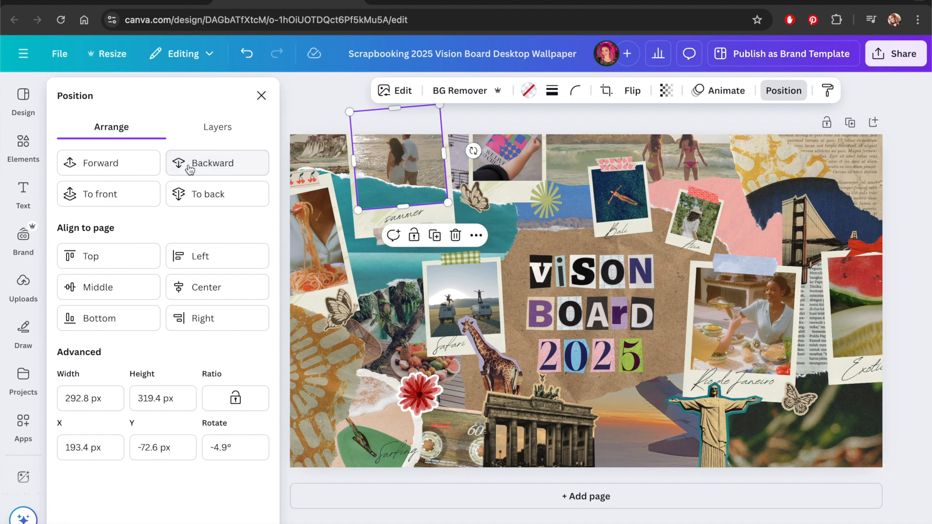
click(194, 170)
click(137, 167)
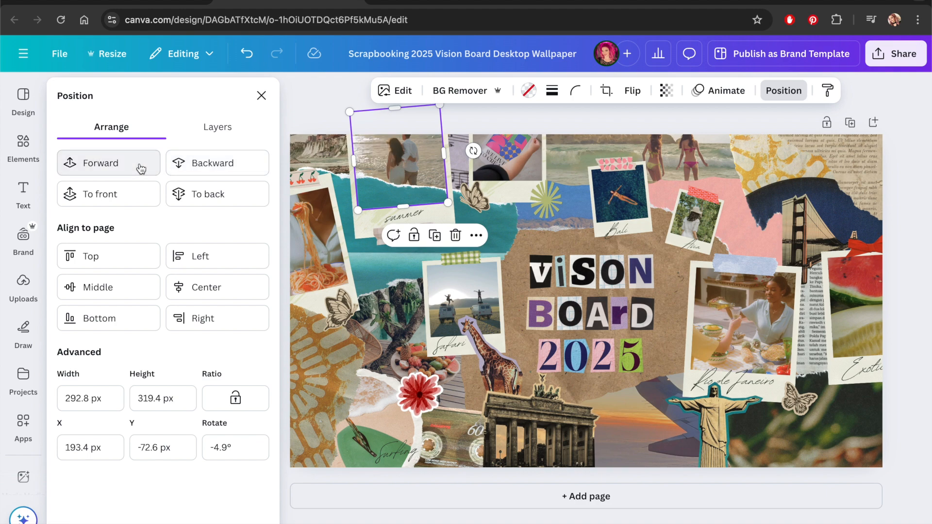
click(137, 168)
click(197, 196)
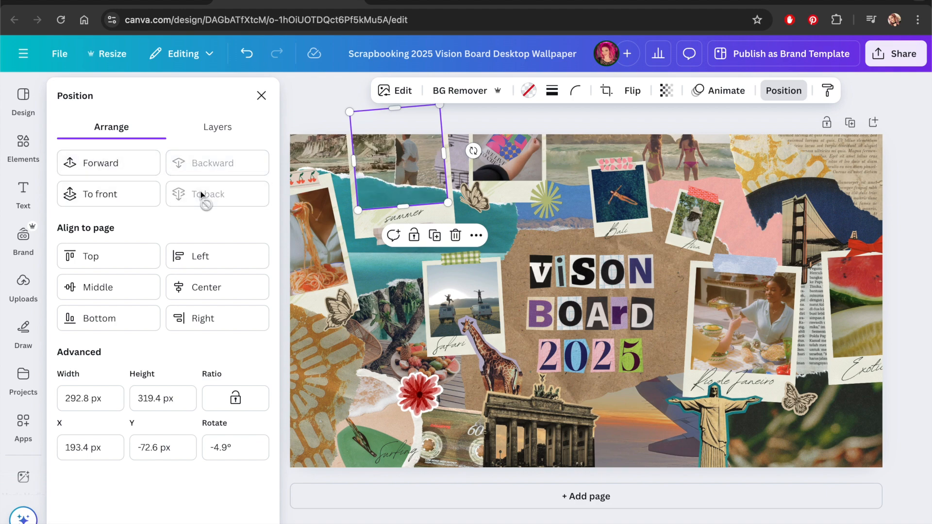
click(125, 196)
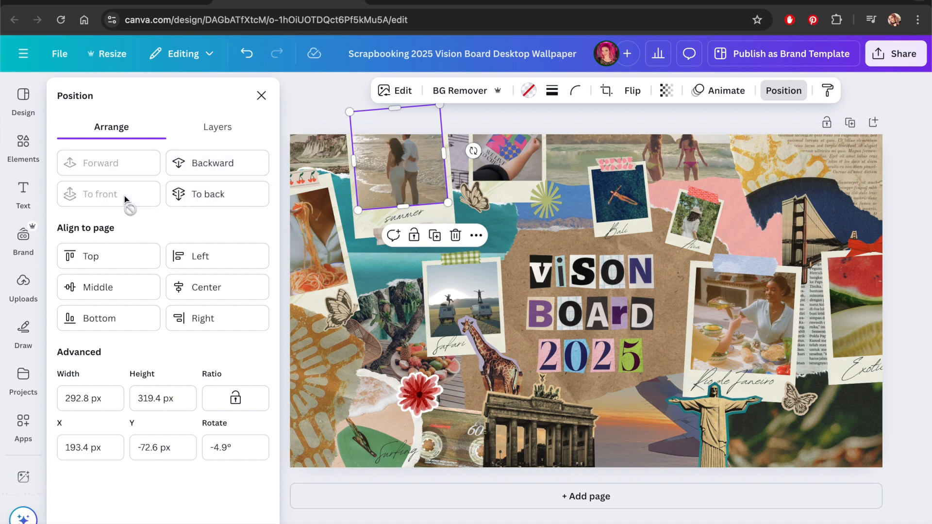
Step: Examine the stacking order of the vision board's elements in the full layer list
click(219, 129)
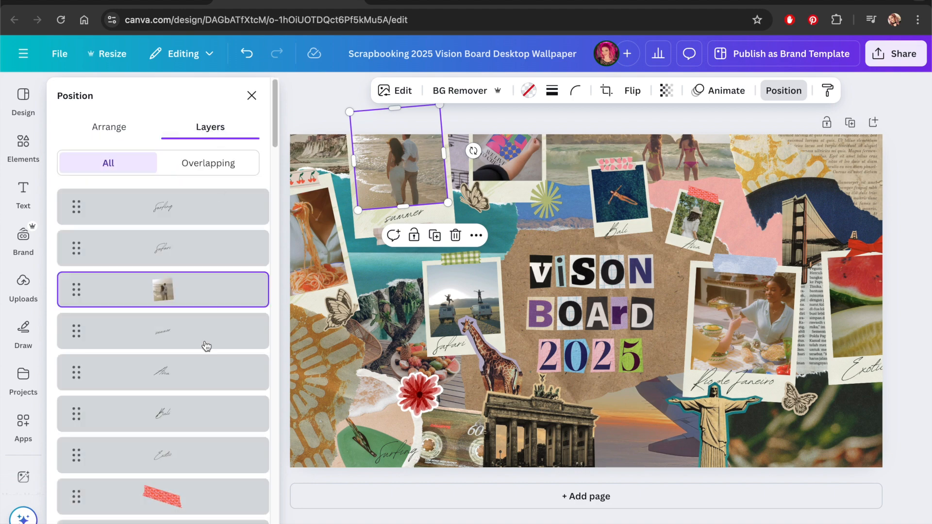
scroll(206, 345, down, 5)
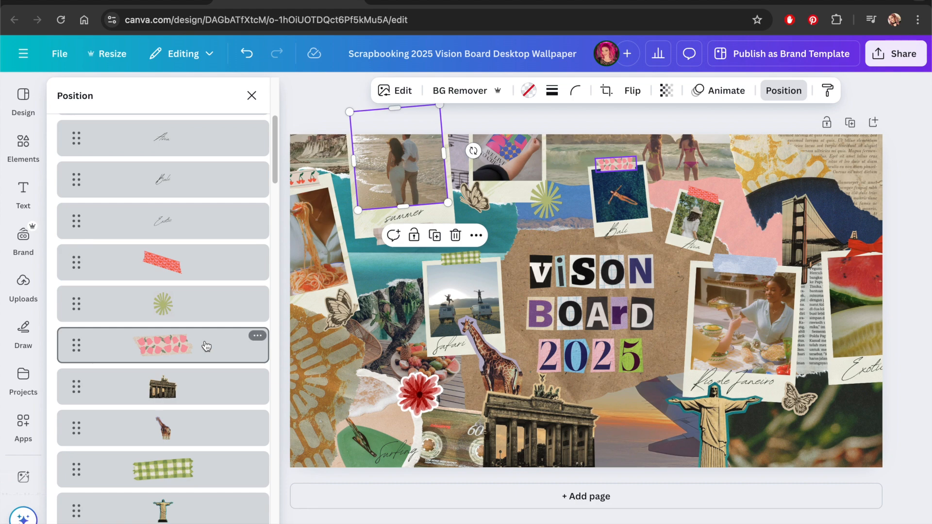
scroll(207, 346, down, 5)
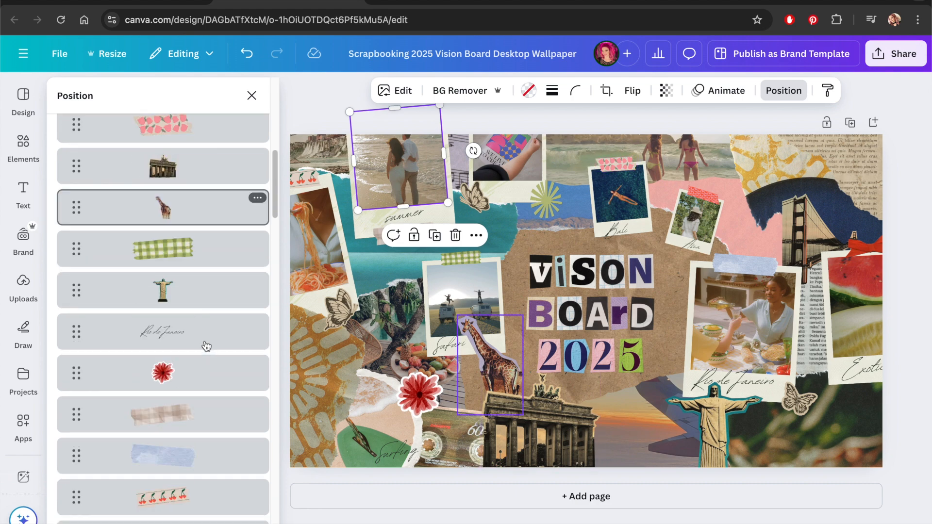
scroll(206, 346, down, 4)
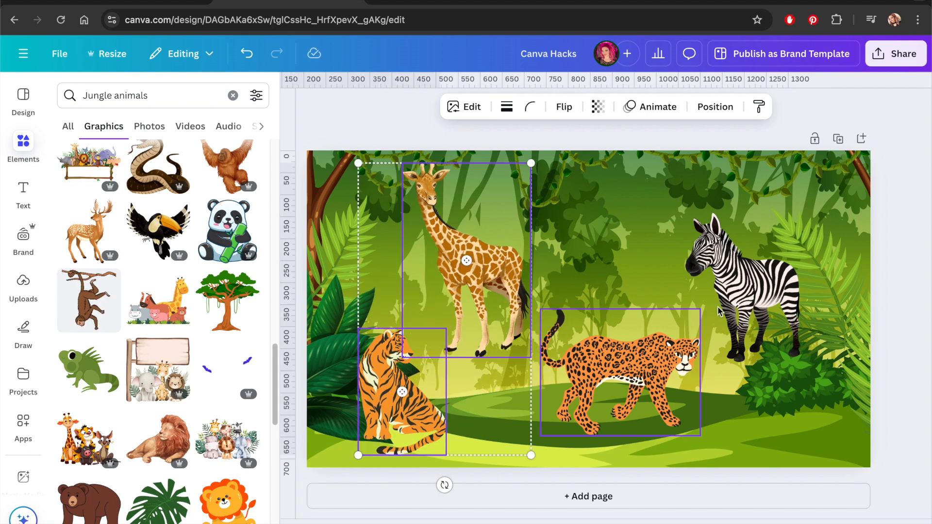
Step: Add the zebra to the selected jungle animals and align all four animals to Bottom
shift+click(738, 290)
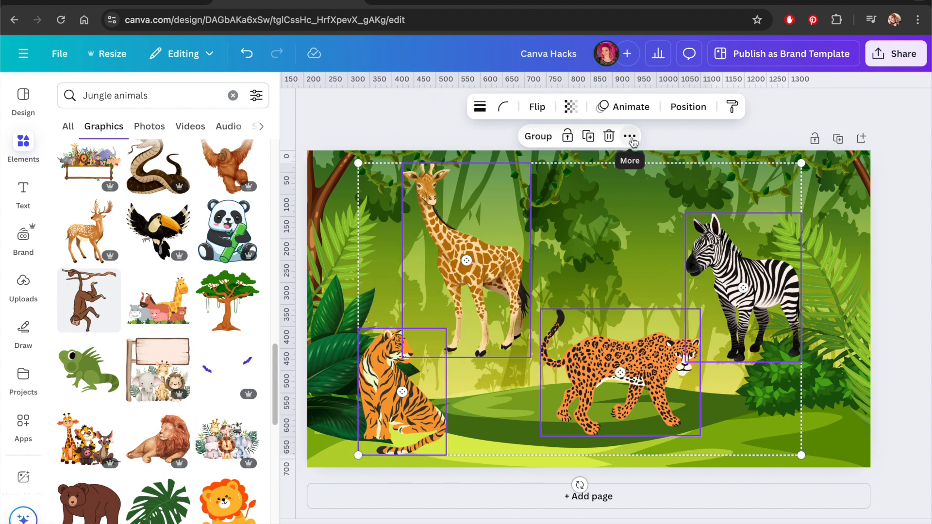
click(629, 137)
mouse_move(723, 344)
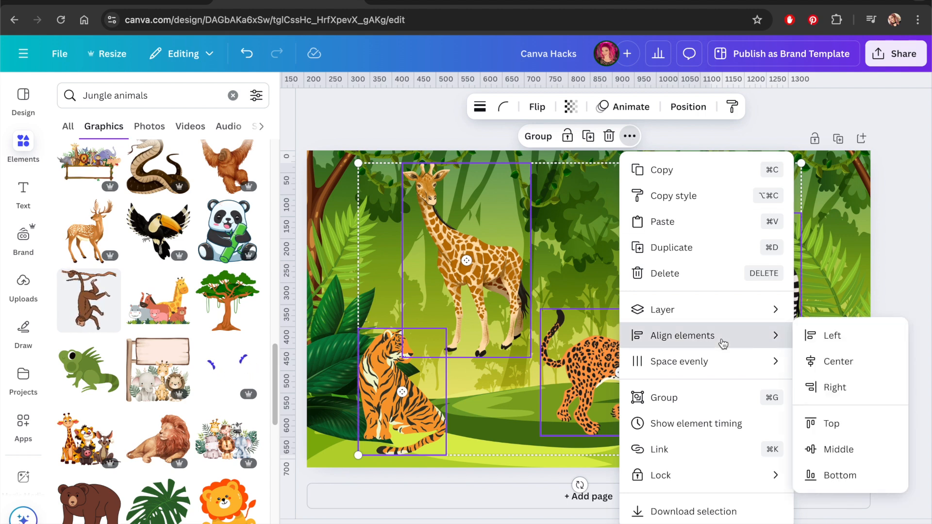
click(839, 476)
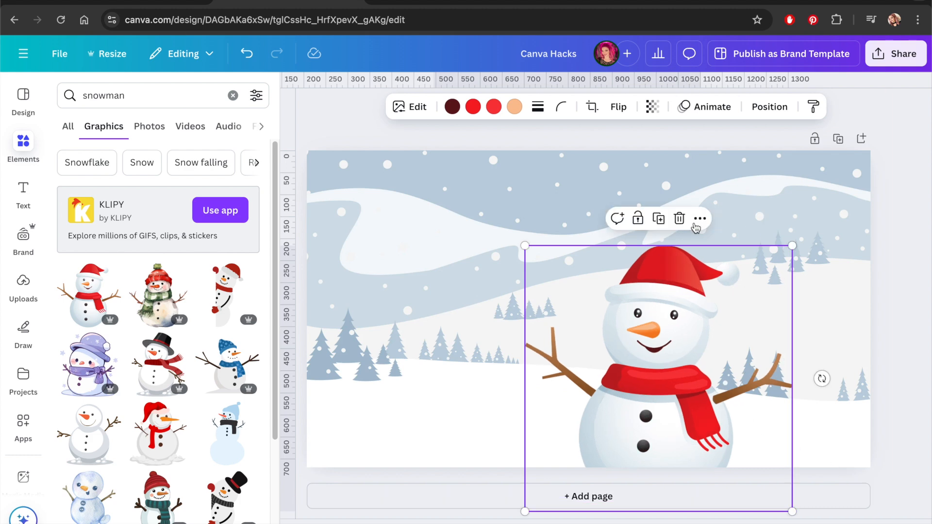
Step: Align the snowman to the page's Center and Bottom
click(699, 219)
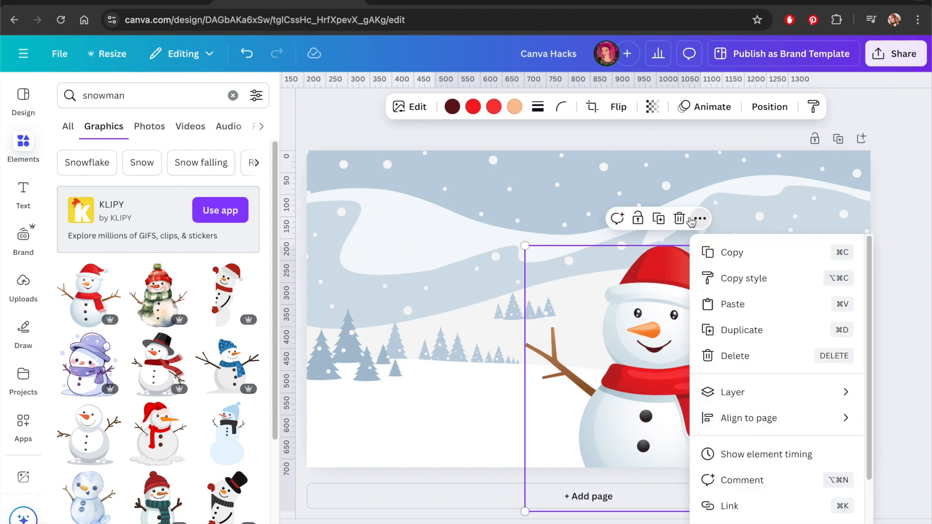
mouse_move(752, 421)
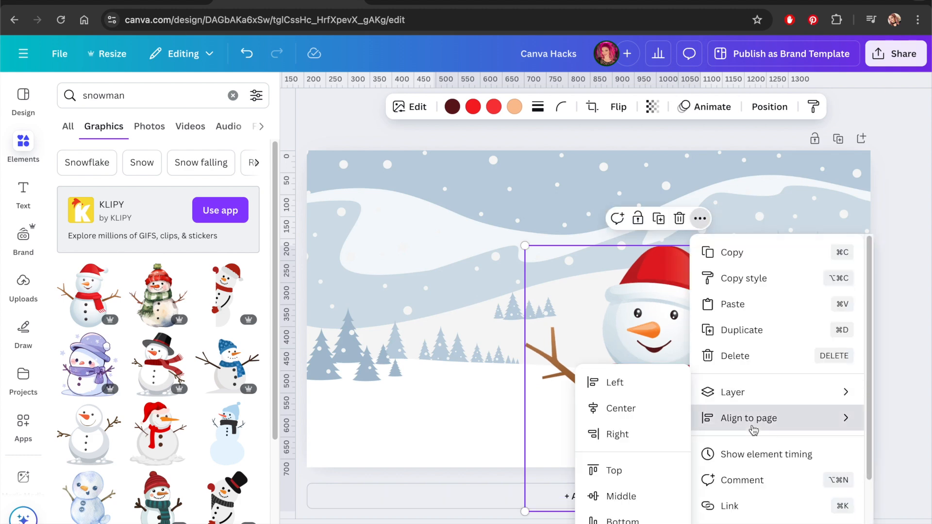
click(640, 416)
click(630, 219)
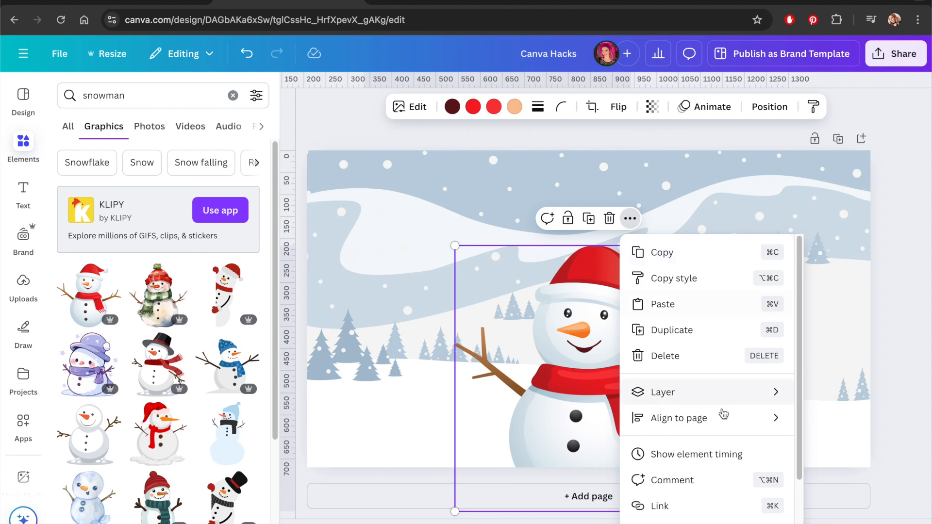
mouse_move(725, 421)
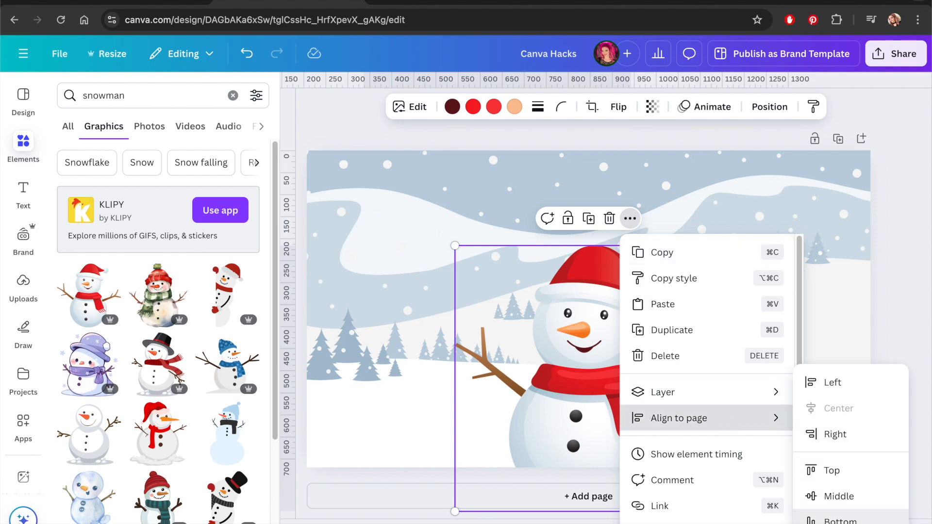
click(838, 520)
click(909, 349)
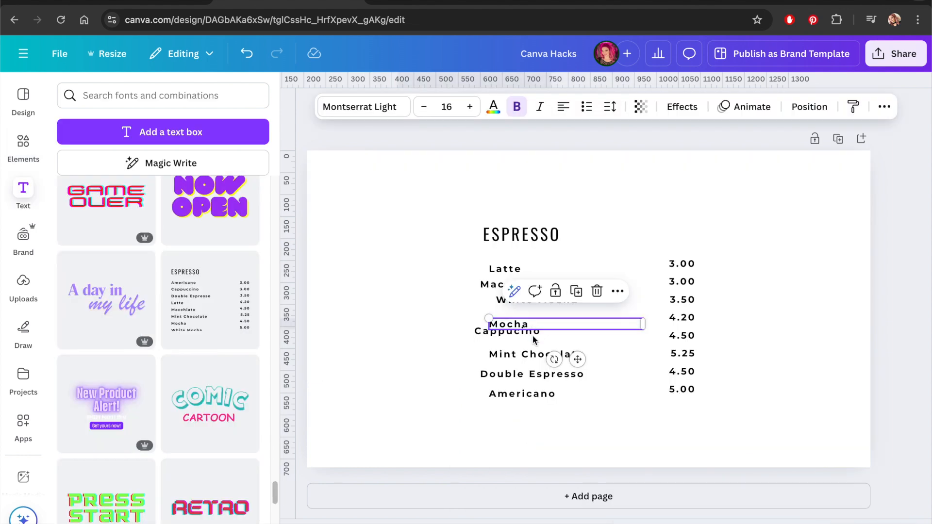
Step: Reposition the Mint Chocolate text, and move Americano level with the last price and Latte level with the first
click(576, 357)
drag(527, 398, 528, 391)
drag(519, 265, 518, 263)
click(518, 263)
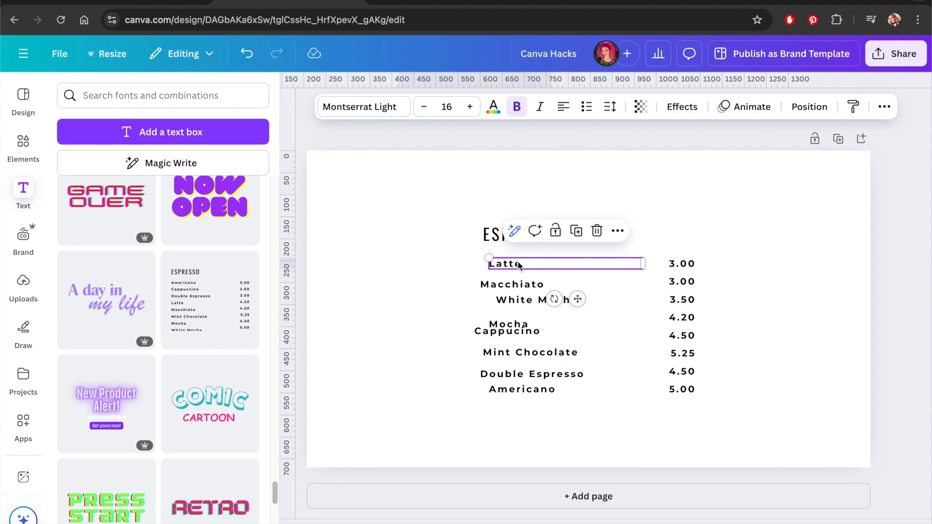
Step: Align all eight coffee names in the Espresso list to Left
drag(449, 246, 540, 403)
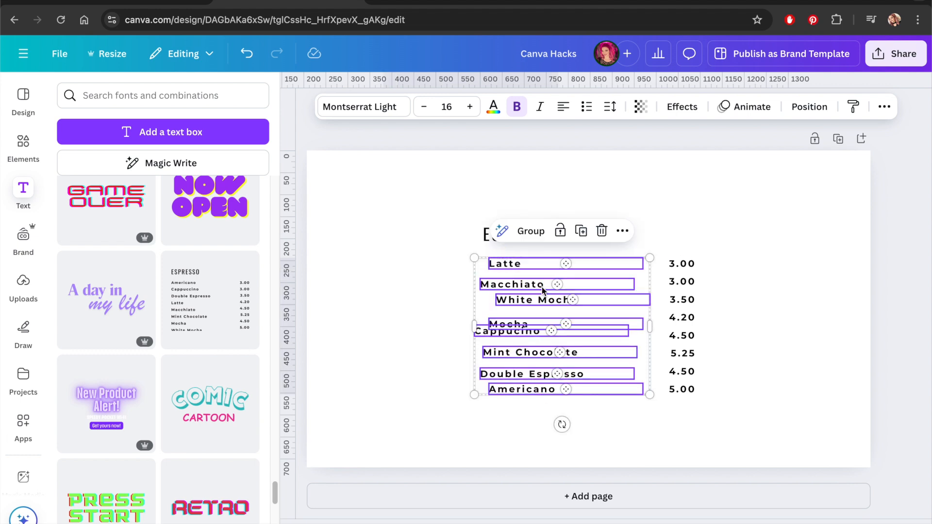
click(623, 231)
mouse_move(714, 405)
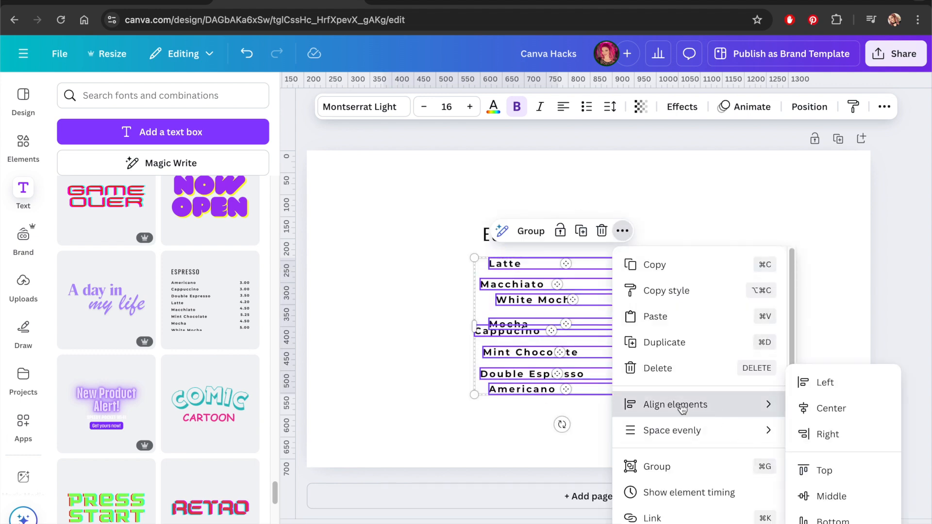
click(832, 391)
Step: Space the eight coffee names evenly in the vertical direction
drag(466, 266, 539, 431)
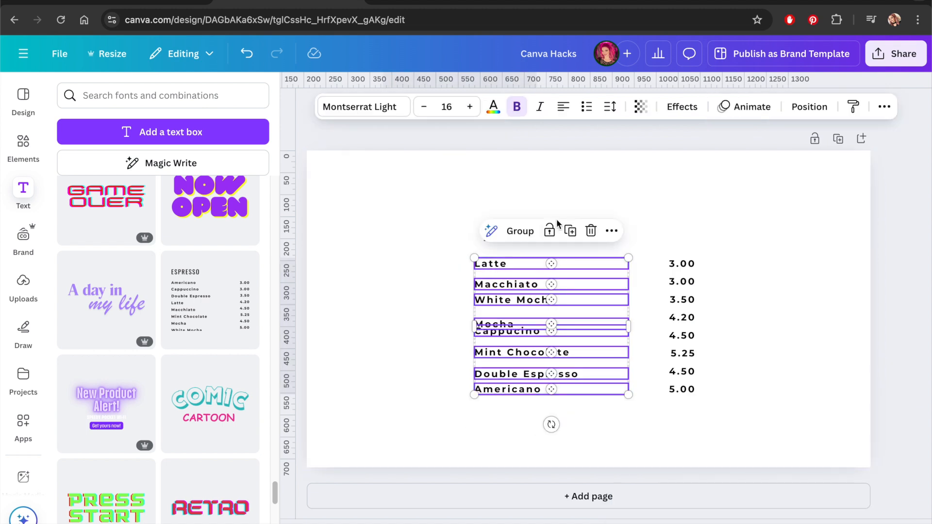
click(614, 233)
mouse_move(690, 443)
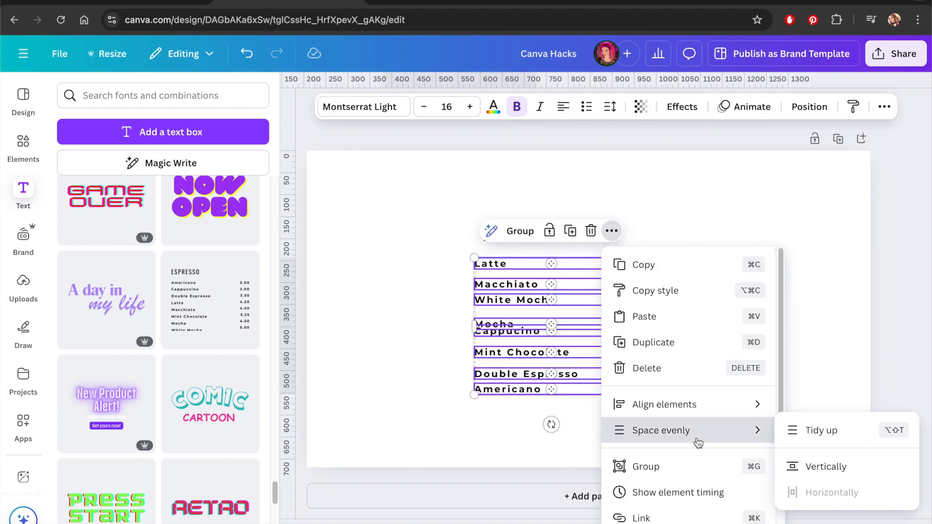
click(794, 464)
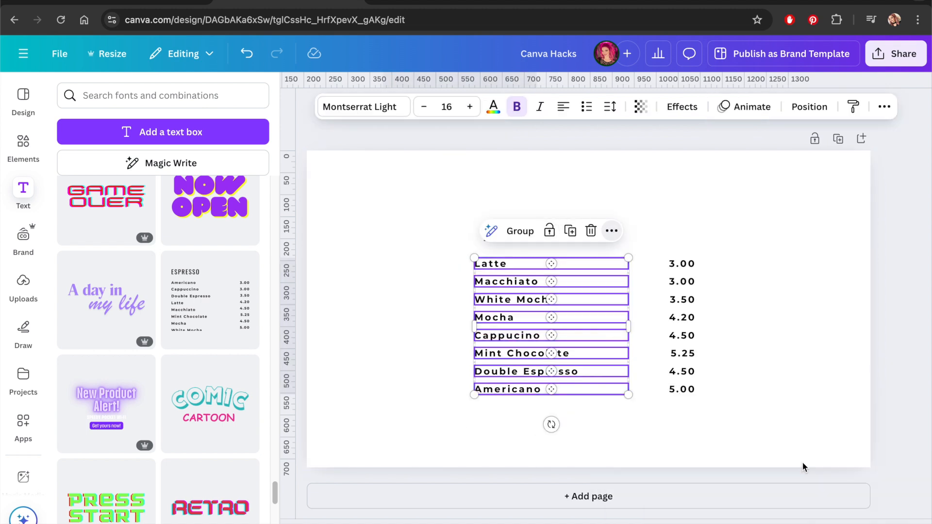
click(778, 391)
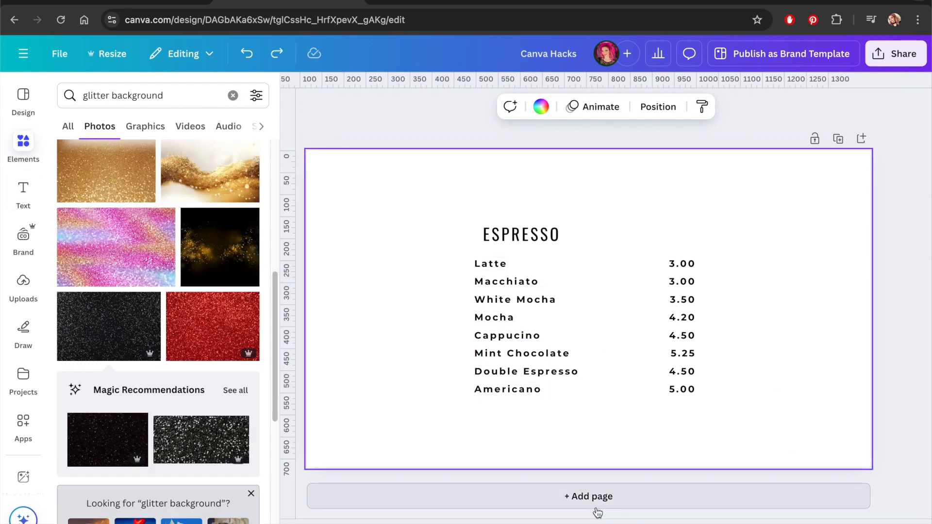
Step: Group the Espresso heading, coffee names and prices, and move and resize the menu as one unit on the page
drag(442, 213, 709, 413)
click(548, 207)
drag(592, 306, 484, 294)
drag(576, 372, 705, 474)
drag(543, 399, 542, 375)
drag(702, 182, 574, 281)
drag(465, 354, 467, 286)
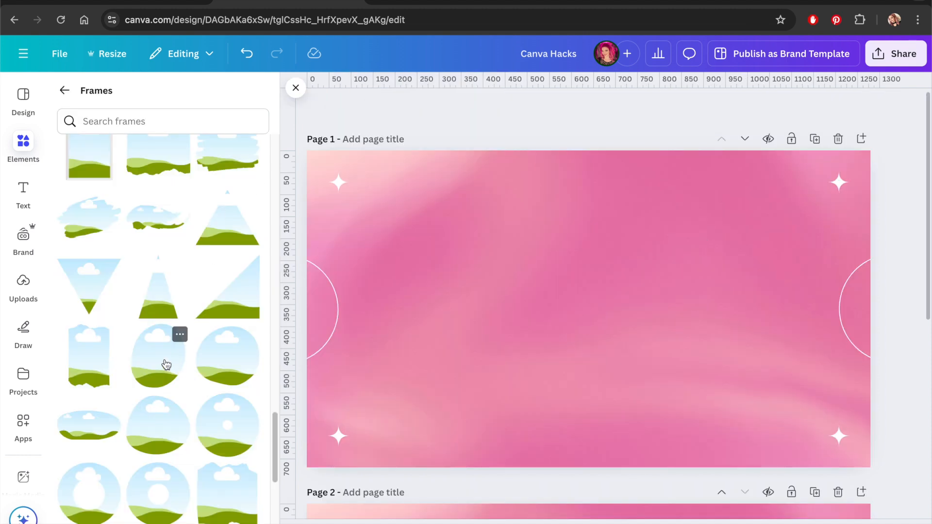
Step: Add three rounded blob frames to page 1 and place them at the upper left, upper right and lower center
click(167, 364)
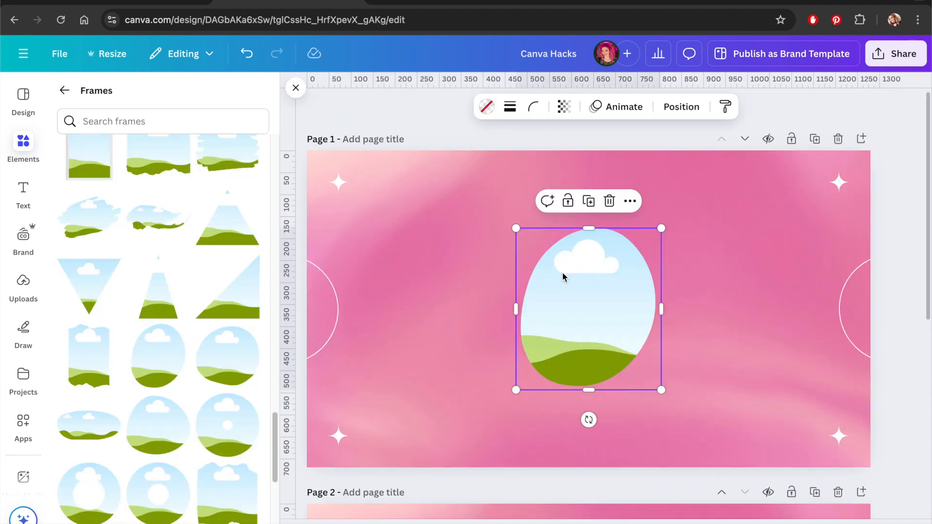
drag(589, 269, 436, 223)
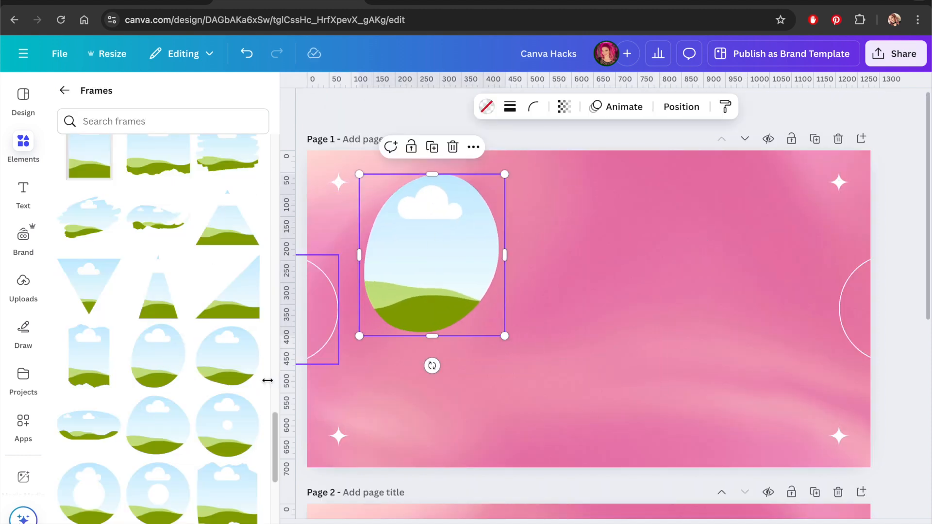
click(256, 369)
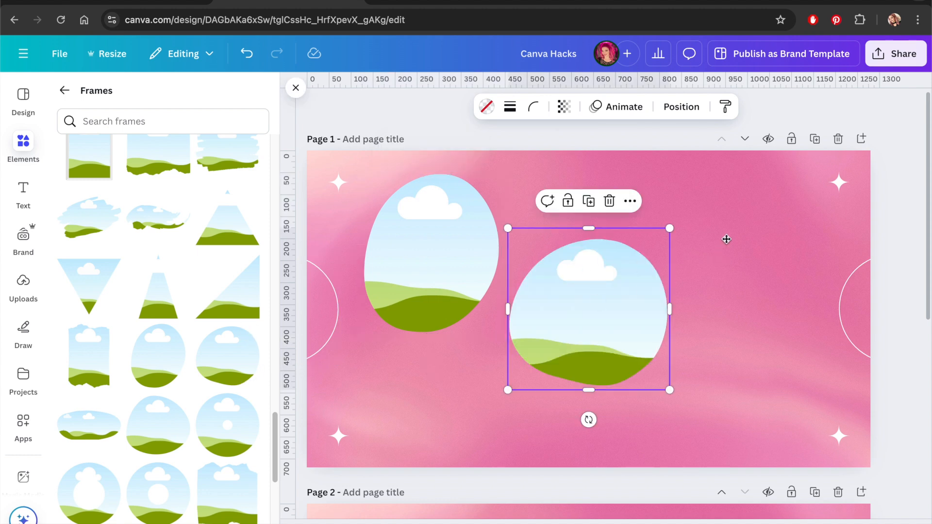
drag(614, 280, 750, 227)
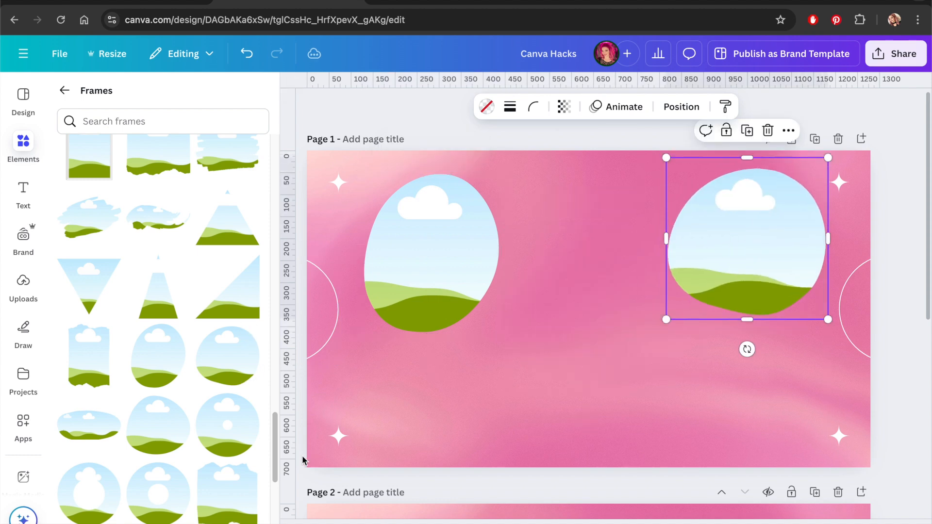
click(146, 436)
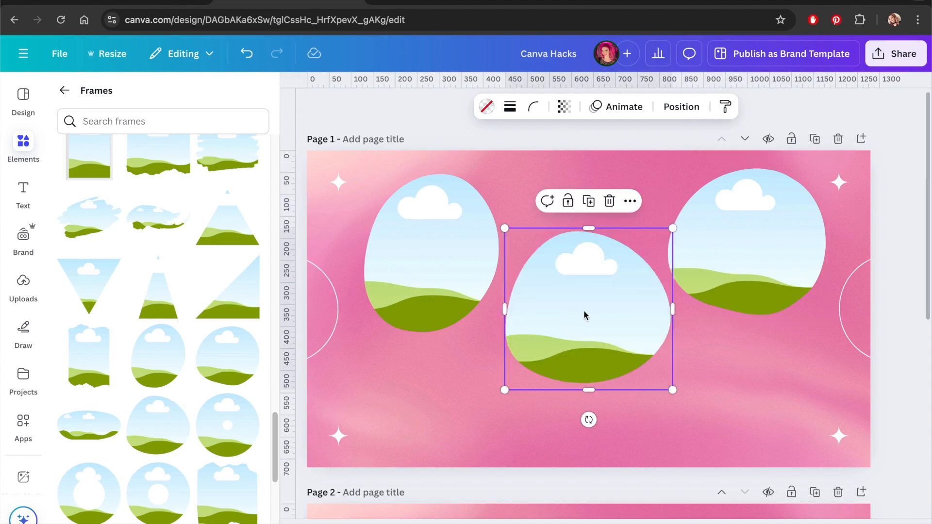
drag(585, 315, 584, 370)
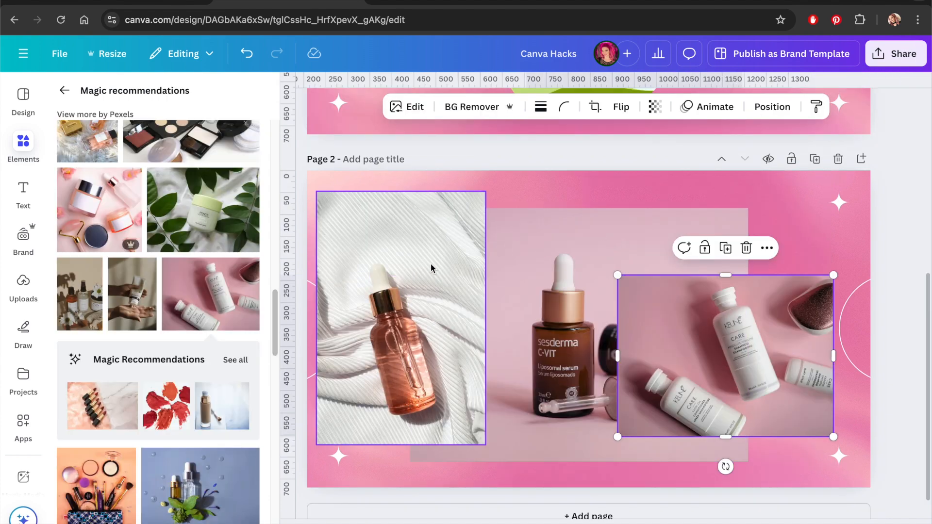
Step: Shrink the white-fabric serum photo on page 2 to about 317 by 475 and rearrange the other product photos beside it
click(411, 265)
drag(455, 240, 455, 236)
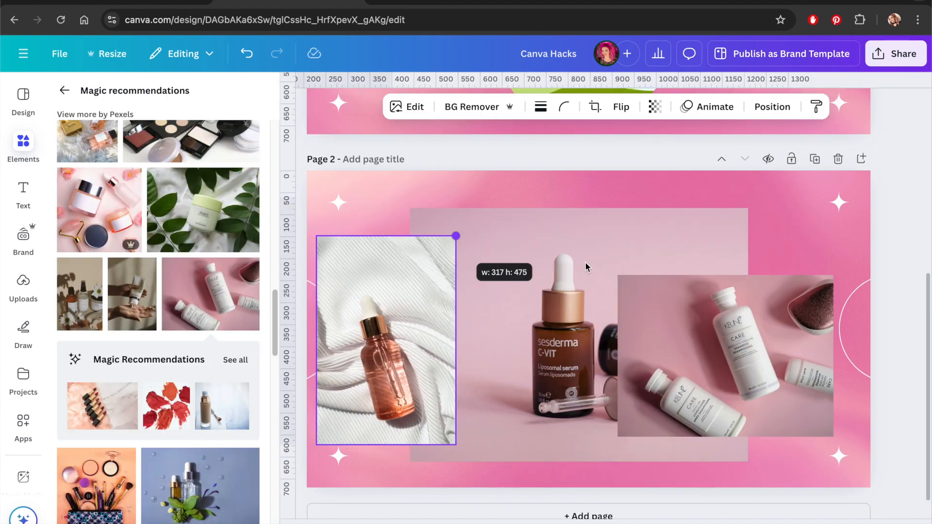
click(696, 224)
drag(682, 278, 662, 286)
drag(561, 367, 612, 380)
Step: Reposition the three framed product photos on page 1, moving the upper two closer together and the lower one slightly left
scroll(576, 257, up, 7)
drag(422, 303, 432, 267)
drag(760, 267, 700, 264)
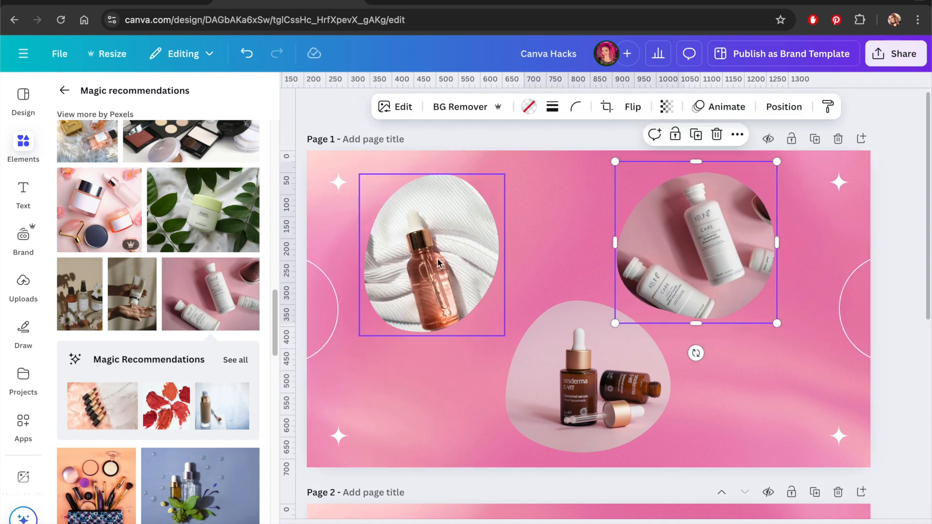
drag(432, 262, 457, 250)
drag(588, 379, 577, 380)
click(904, 329)
click(718, 286)
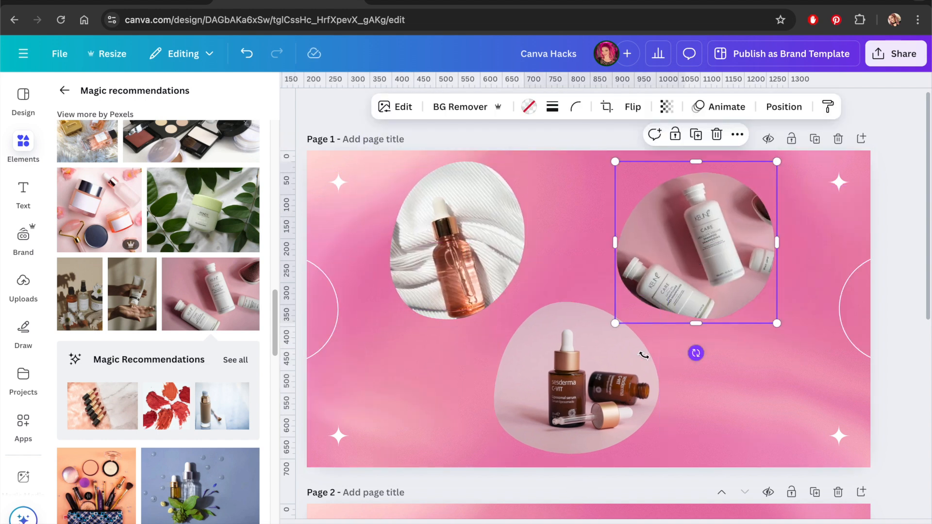
Step: Rotate the framed shampoo bottle photo slightly clockwise, and try a pink lip gloss photo over the lower frame before deleting it
drag(642, 356, 638, 335)
drag(191, 393, 664, 412)
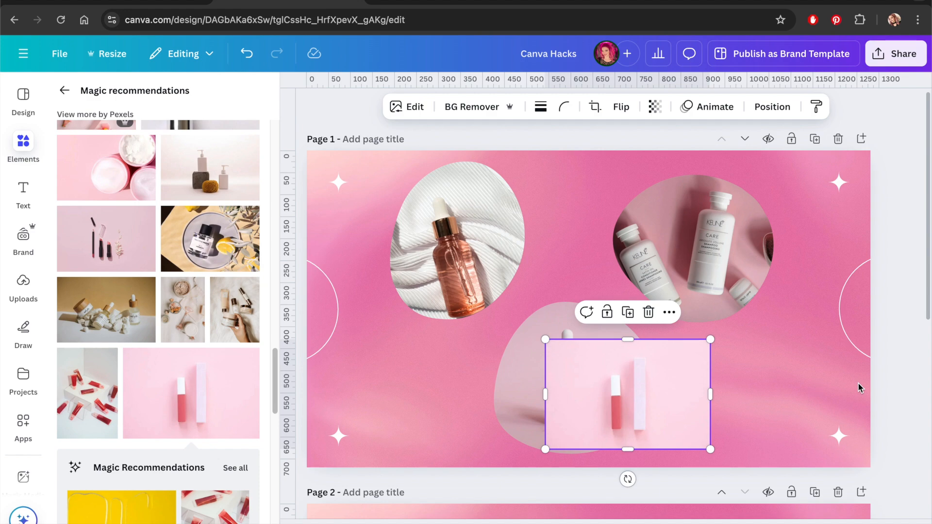
key(Delete)
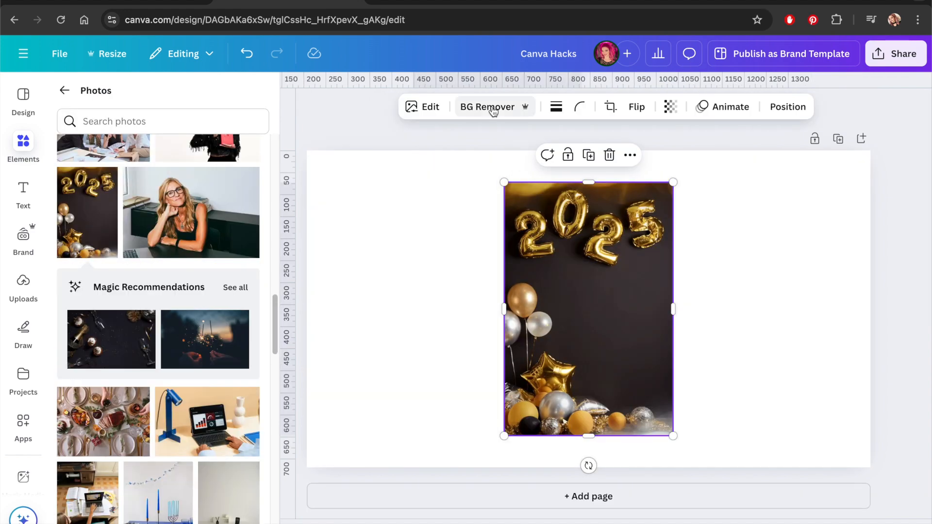
Step: Remove the background of the 2025 balloon photo and crop it to the enlarged, centered 2025 numbers
click(493, 108)
drag(590, 435, 608, 272)
drag(673, 271, 914, 403)
drag(770, 332, 656, 332)
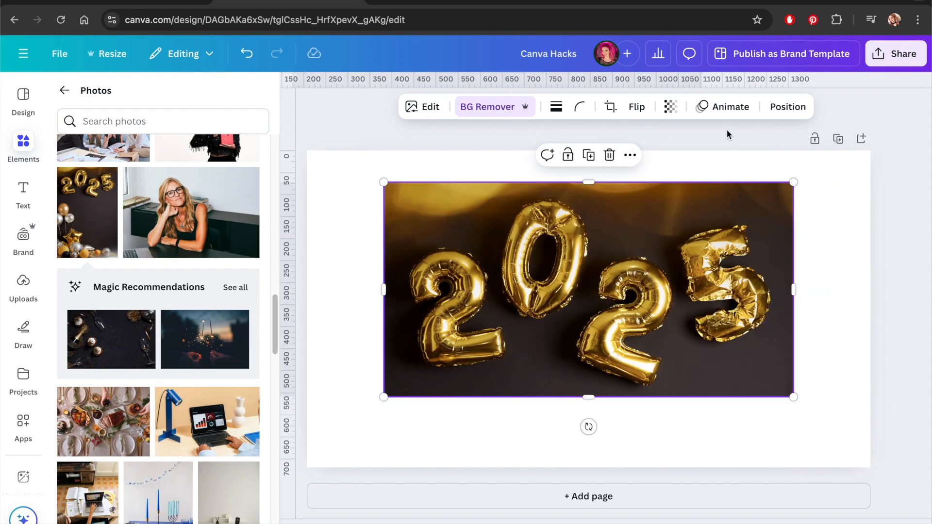
Step: Try the Outline, Glow, Drop and Page lift shadows on the 2025 balloons and settle on the Curved shadow
click(427, 108)
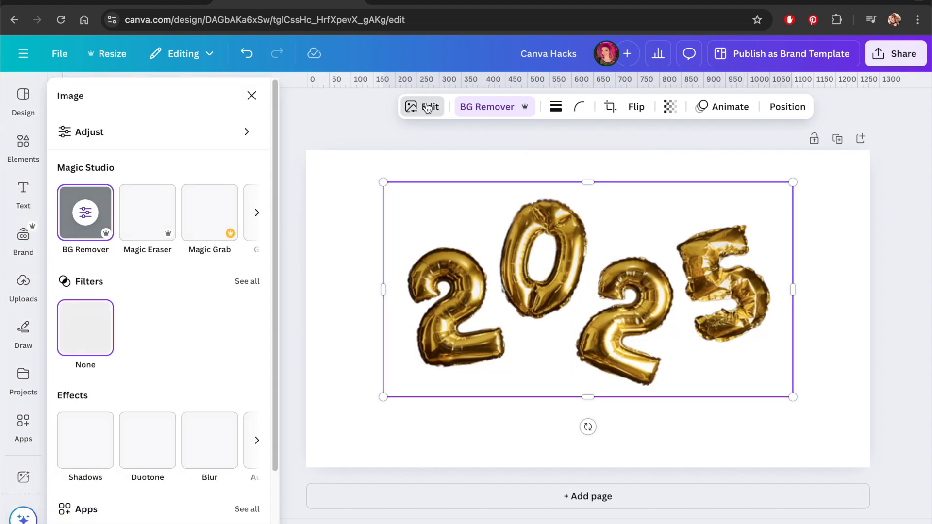
scroll(189, 264, down, 2)
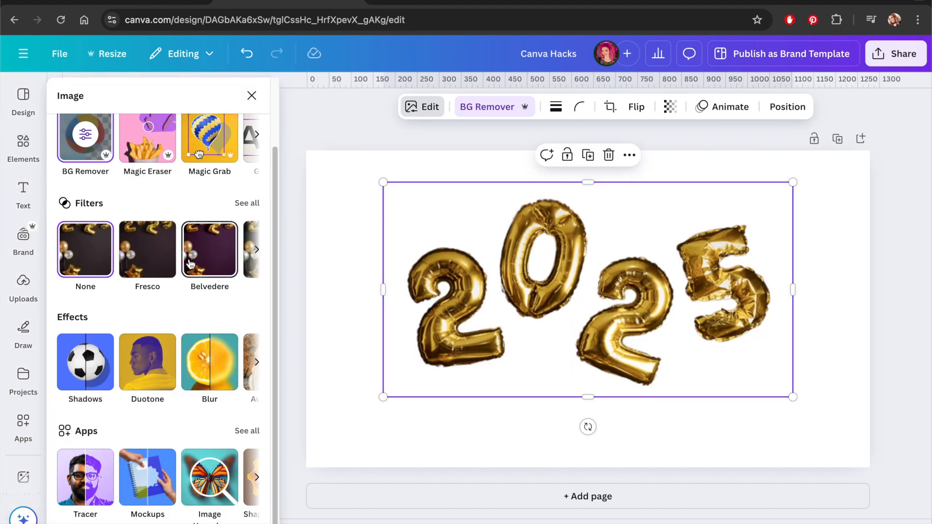
click(86, 359)
click(250, 251)
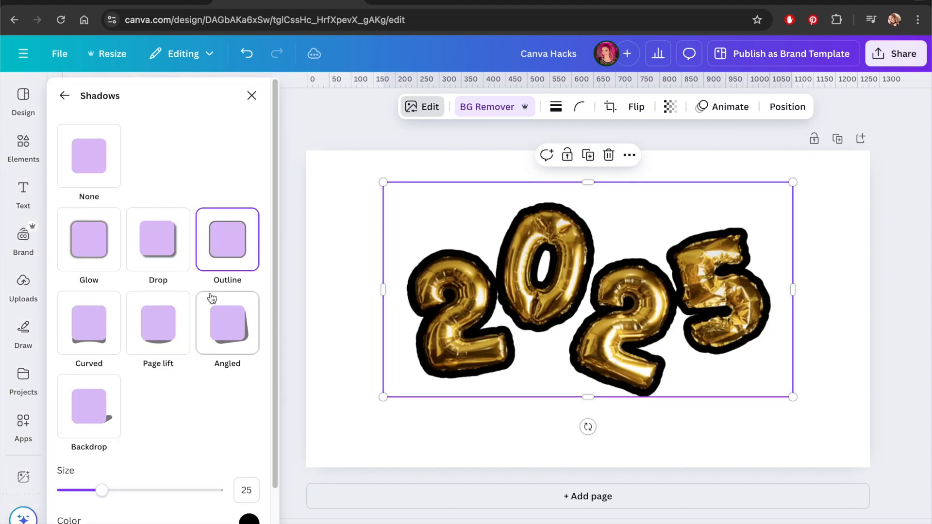
click(92, 240)
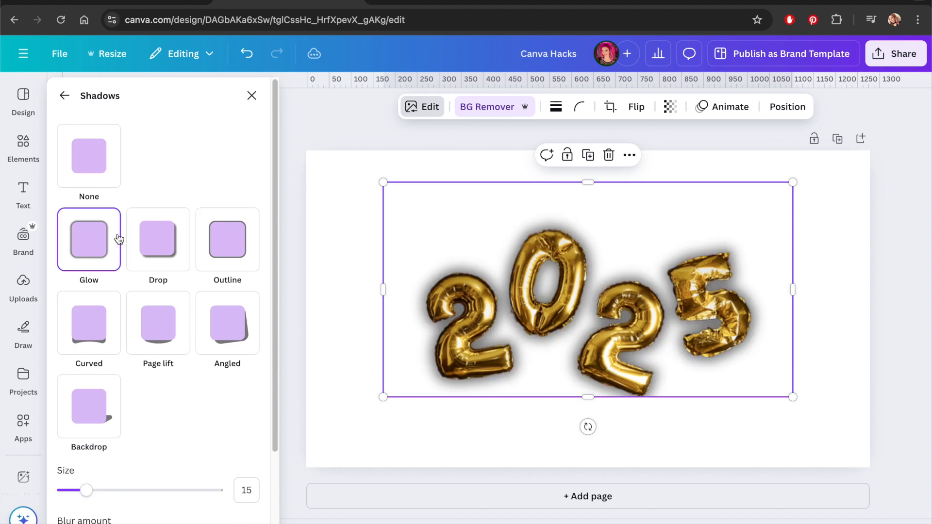
click(155, 247)
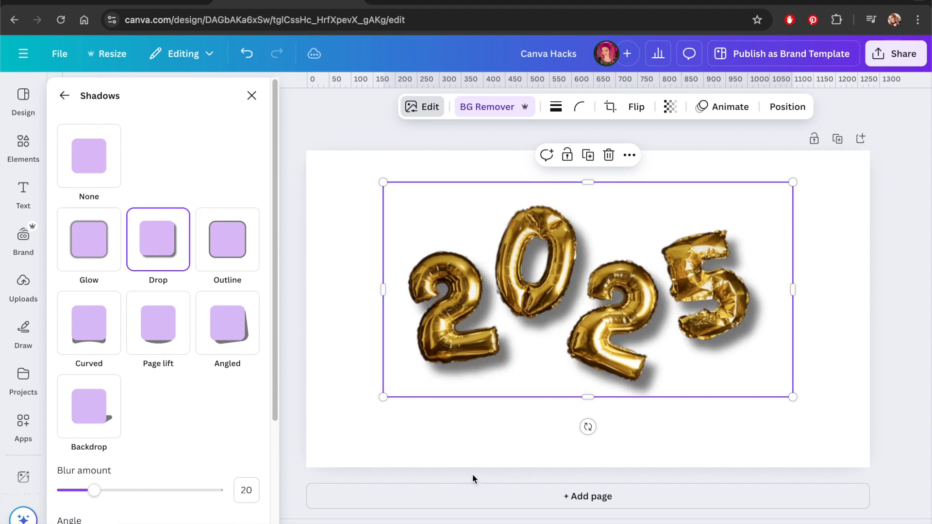
click(167, 331)
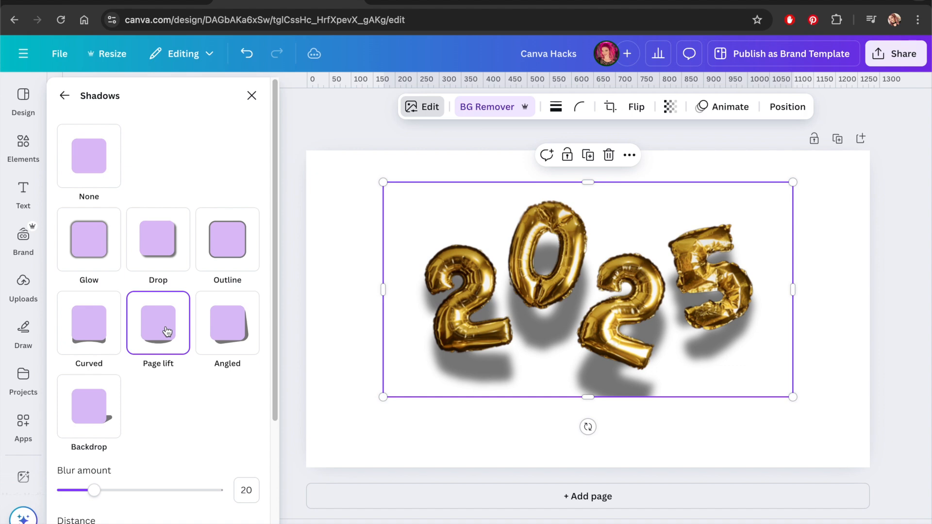
click(110, 339)
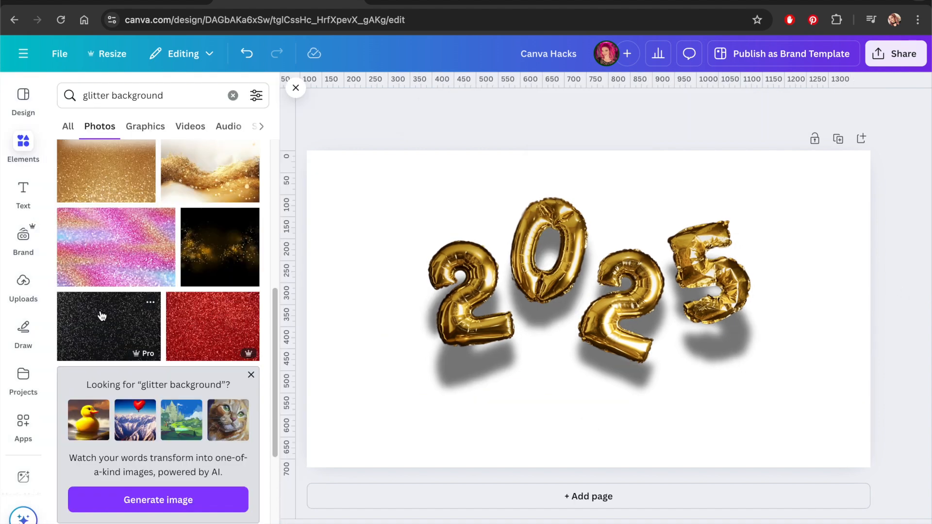
Step: Add the black glitter photo behind the 2025 balloons, enlarge it to cover the whole page, and move the balloons slightly down
click(101, 316)
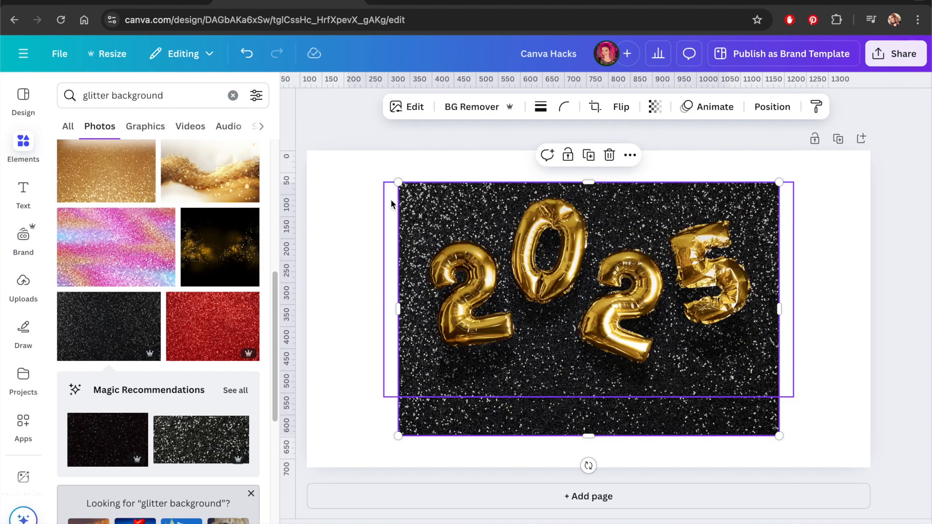
drag(397, 182, 307, 145)
drag(679, 397, 912, 522)
drag(626, 301, 626, 326)
click(901, 257)
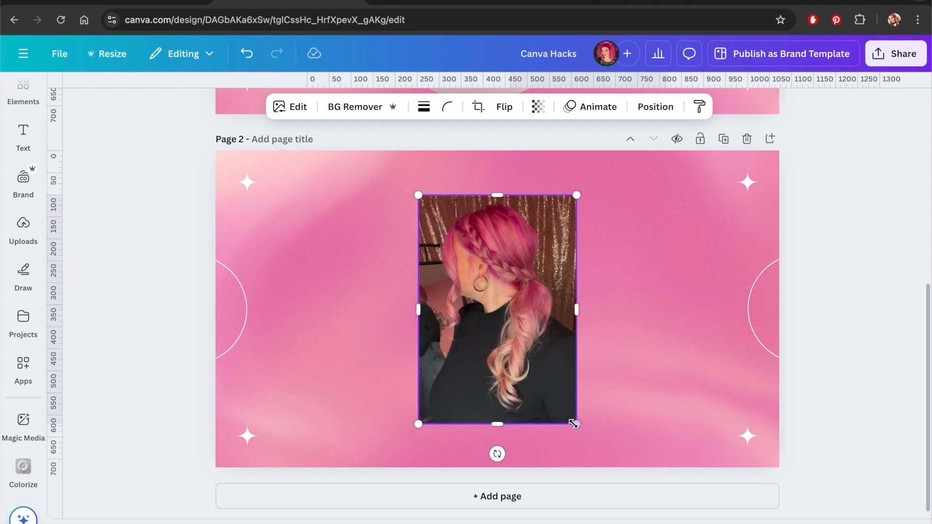
Step: Enlarge the portrait of the pink-haired woman in the middle of page 2 and remove its background
drag(573, 423, 595, 455)
drag(543, 378, 530, 365)
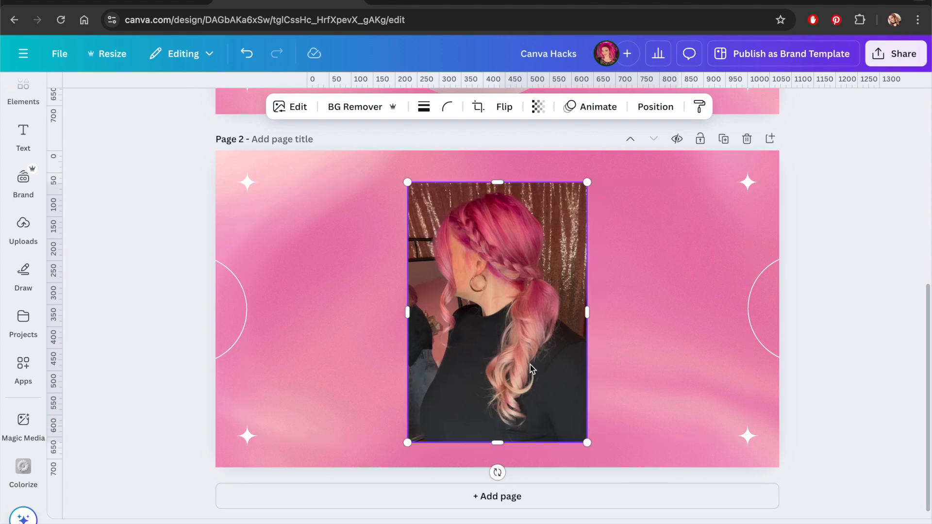
click(338, 108)
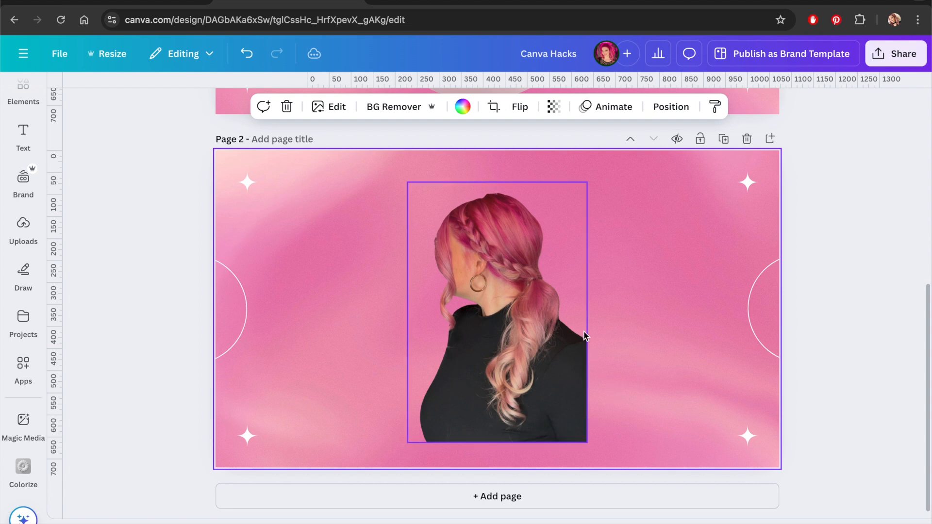
Step: Try the cutout portrait in the lower-right corner of page 2, and move it back near the page center
drag(546, 339, 723, 361)
click(805, 374)
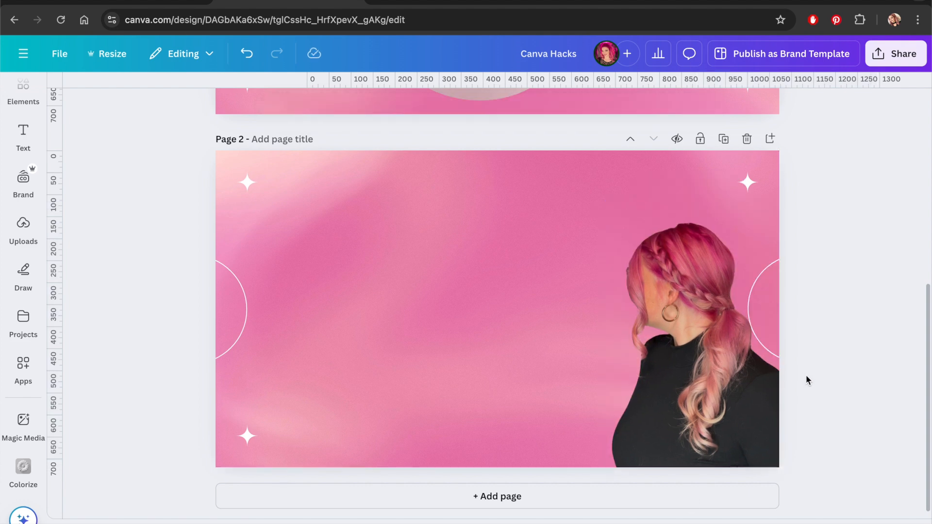
drag(720, 390, 517, 349)
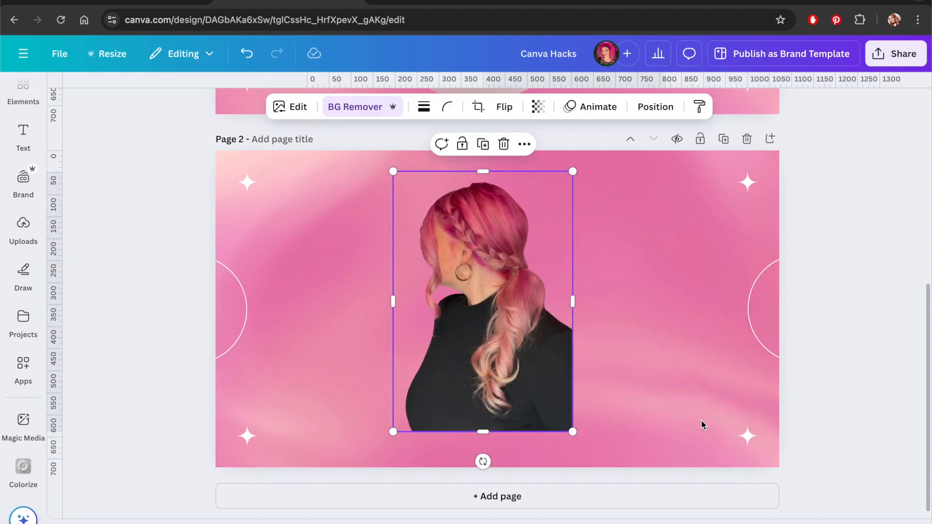
click(881, 475)
Step: Extend the original portrait to the right with a freeform Magic Expand and pick the third generated result
click(538, 332)
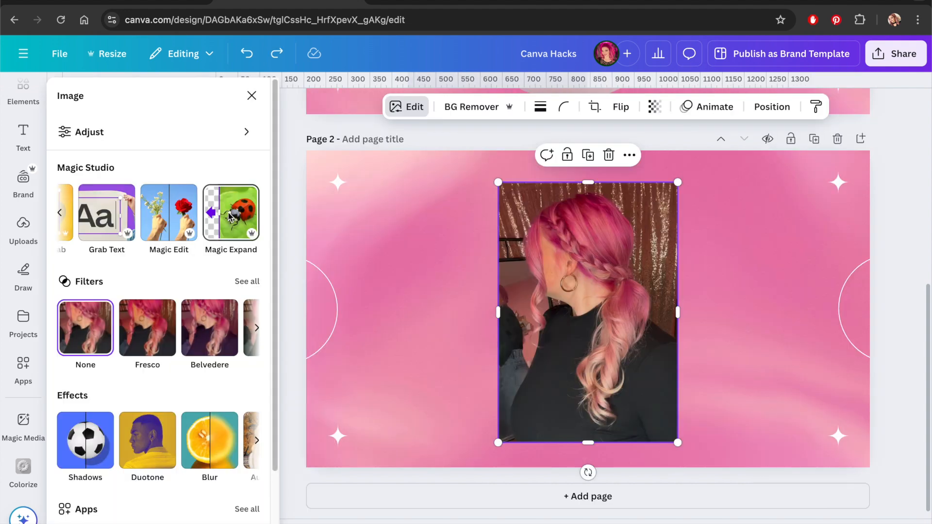
click(229, 216)
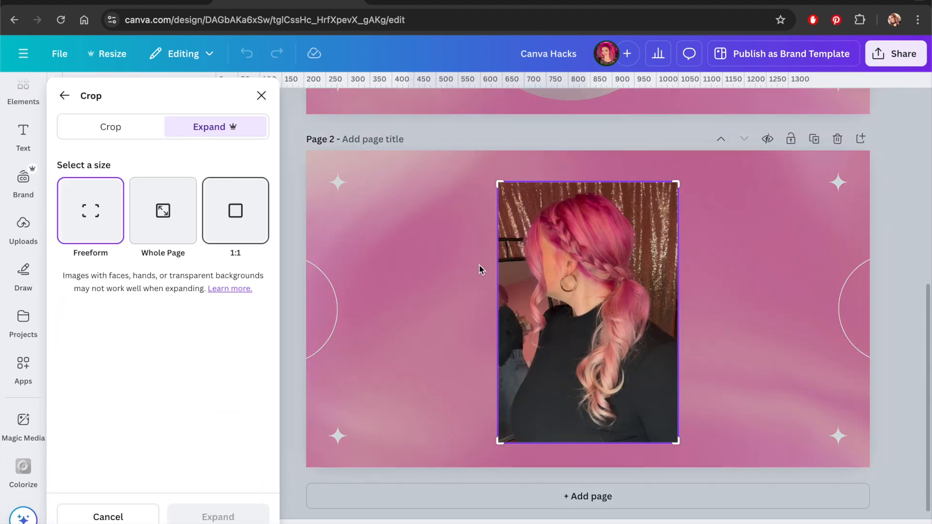
drag(676, 442, 747, 447)
click(240, 514)
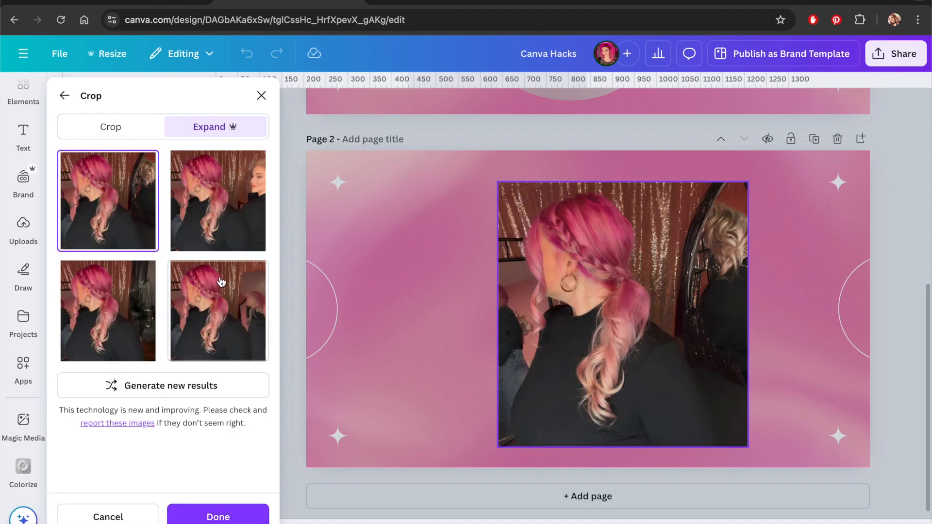
click(135, 325)
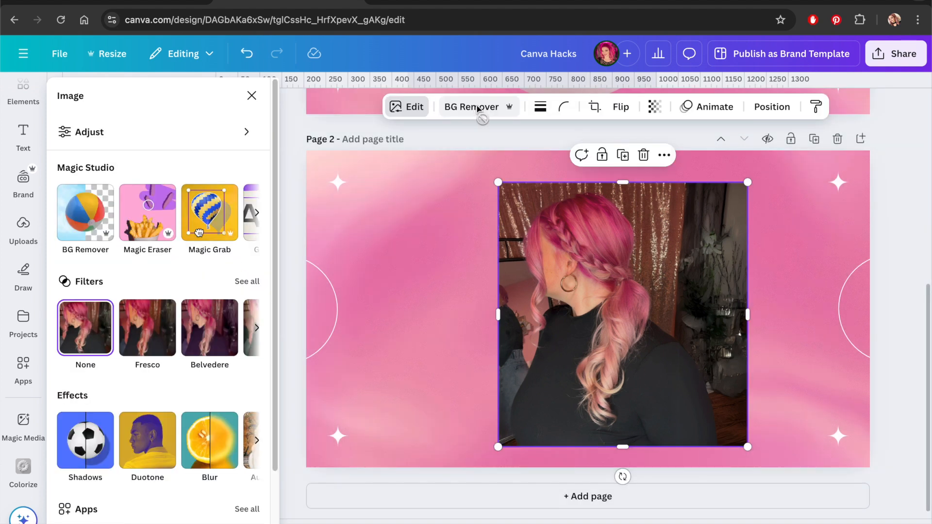
Step: Remove the background of the expanded portrait and reposition the cutout on page 2
click(476, 105)
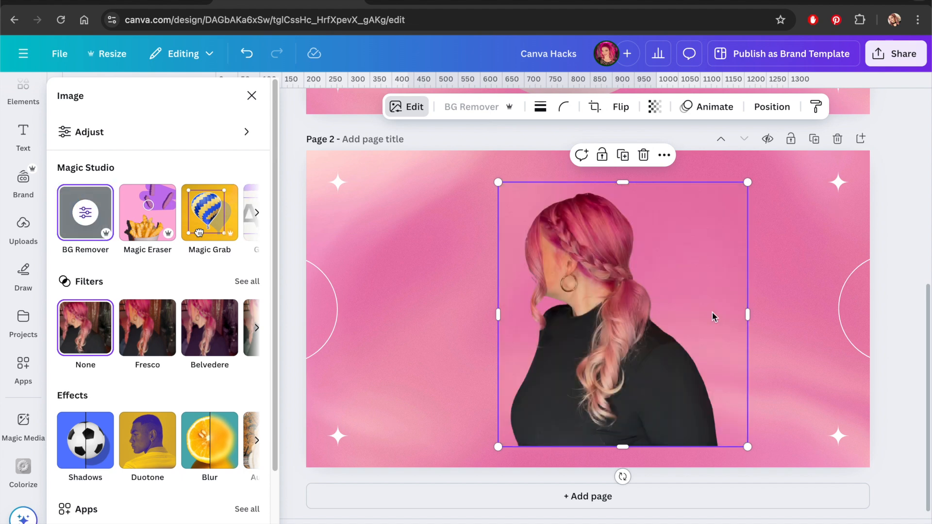
drag(652, 349, 628, 354)
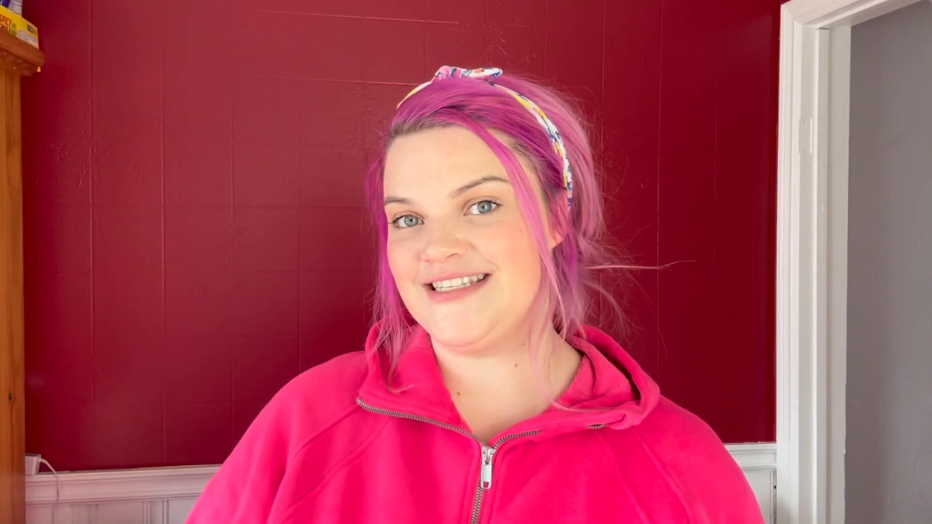